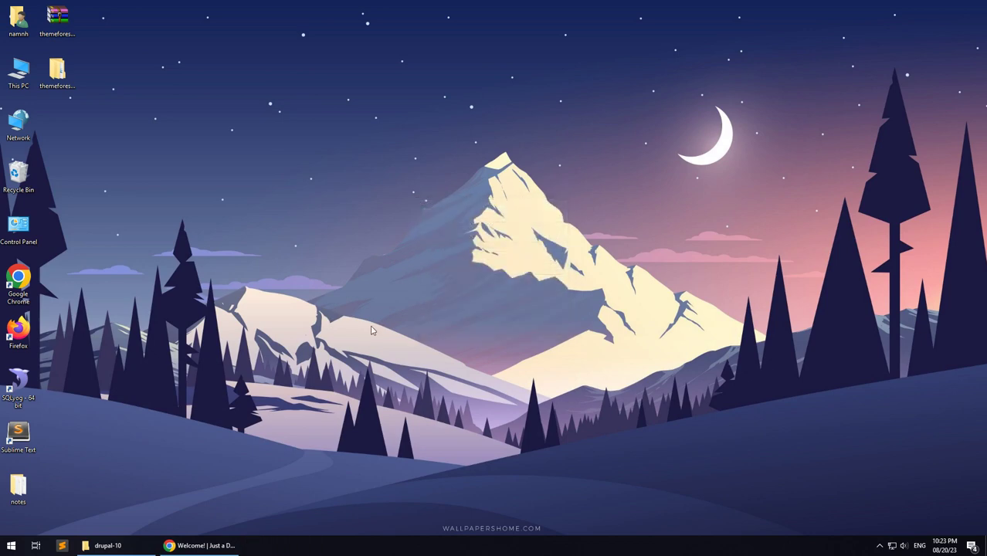
Step: Open the themeforest-xxxxxx-modins-insurance-finance-drupal-theme folder from the desktop and look over its package contents
{"action": "double_click", "coordinate": [57, 73]}
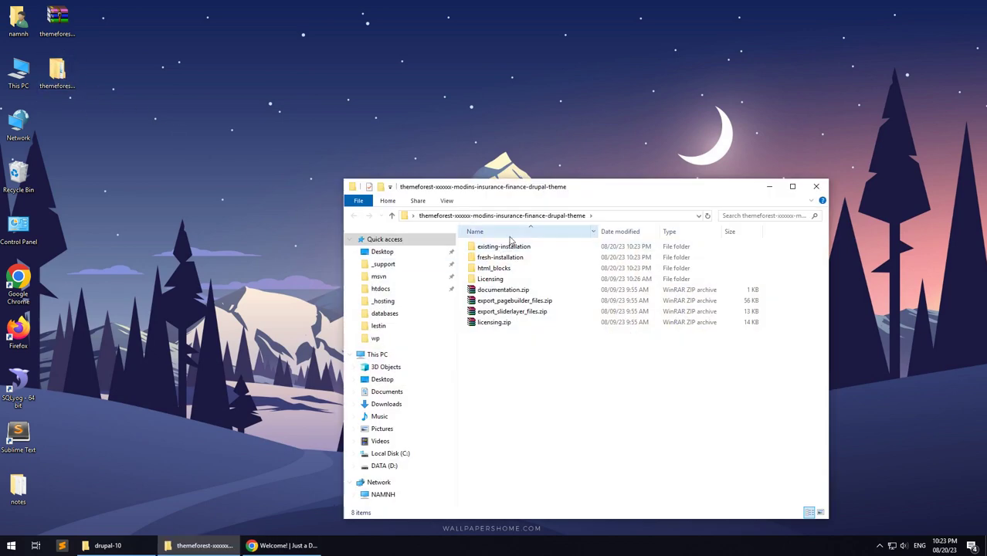
{"action": "left_click", "coordinate": [495, 289]}
{"action": "left_click", "coordinate": [493, 323]}
{"action": "left_click", "coordinate": [498, 353]}
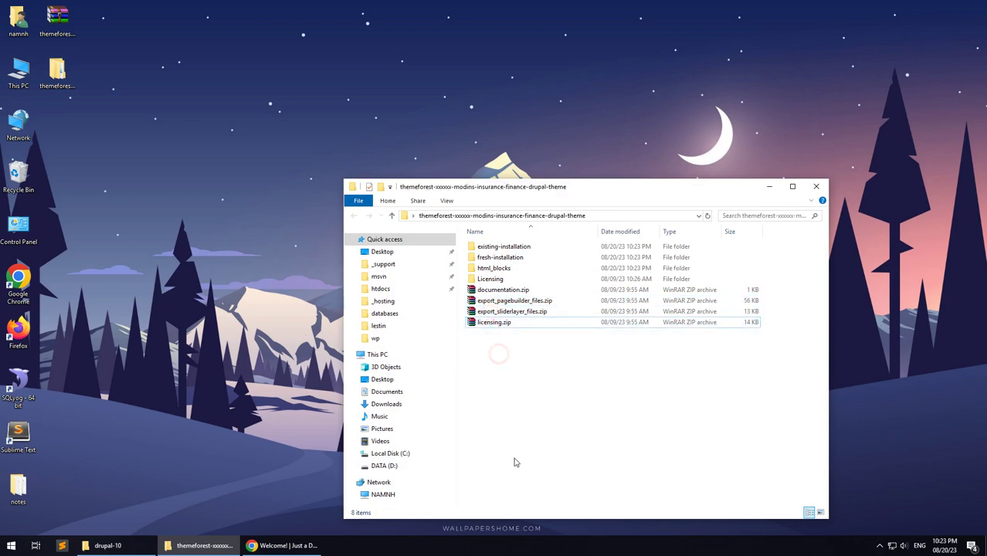
{"action": "left_click_drag", "start_coordinate": [544, 189], "coordinate": [343, 140]}
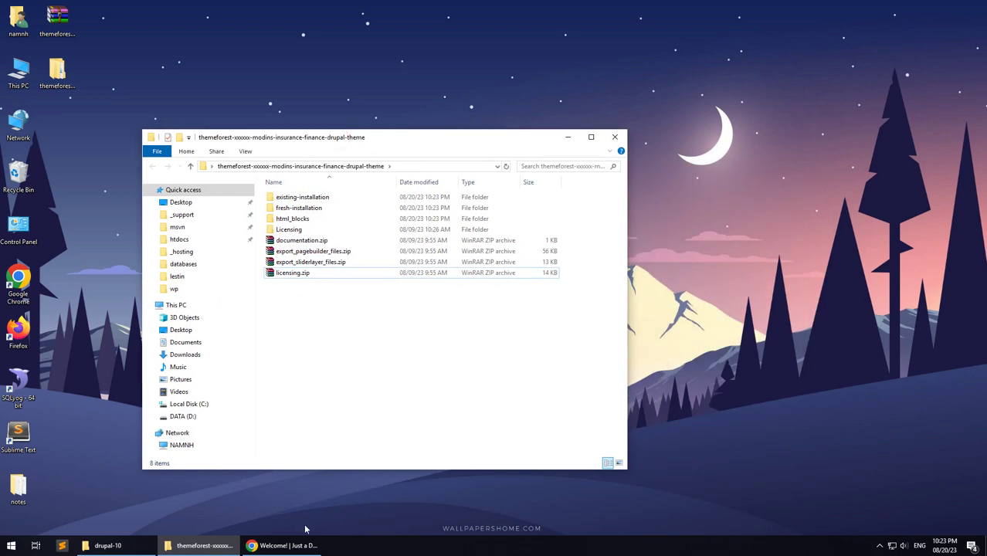
Step: Switch to Chrome and check the existing Drupal site at localhost/drupal-10/
{"action": "left_click", "coordinate": [288, 546]}
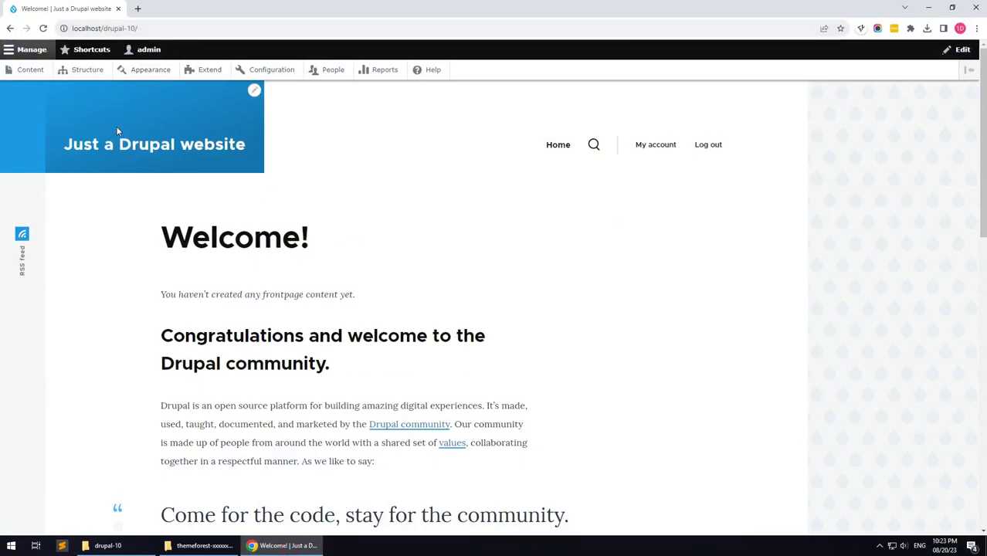
{"action": "left_click_drag", "start_coordinate": [103, 29], "coordinate": [152, 28]}
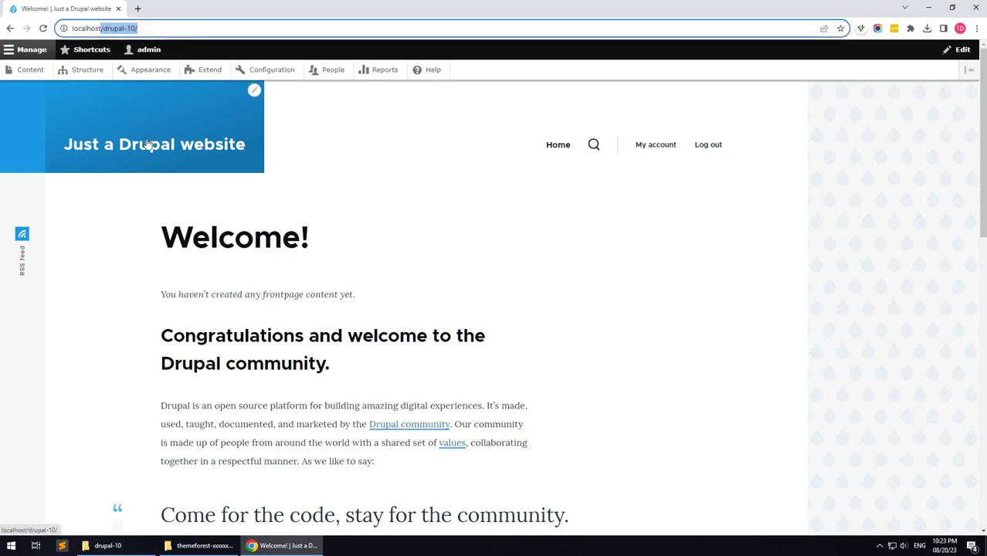
{"action": "left_click", "coordinate": [224, 193]}
{"action": "left_click", "coordinate": [256, 547]}
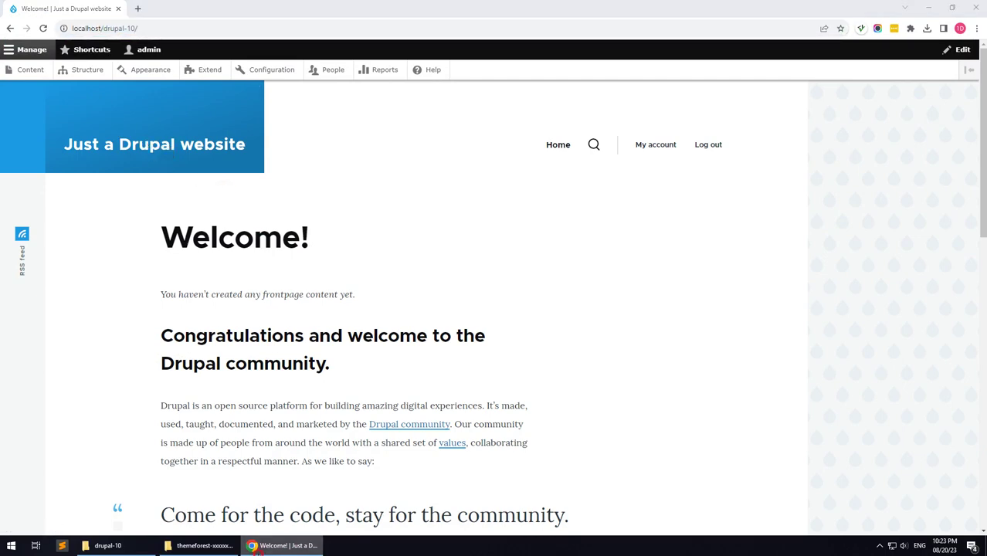
Step: In File Explorer, open the package's existing-installation folder and arrange it side by side with the drupal-10 folder
{"action": "left_click", "coordinate": [108, 545]}
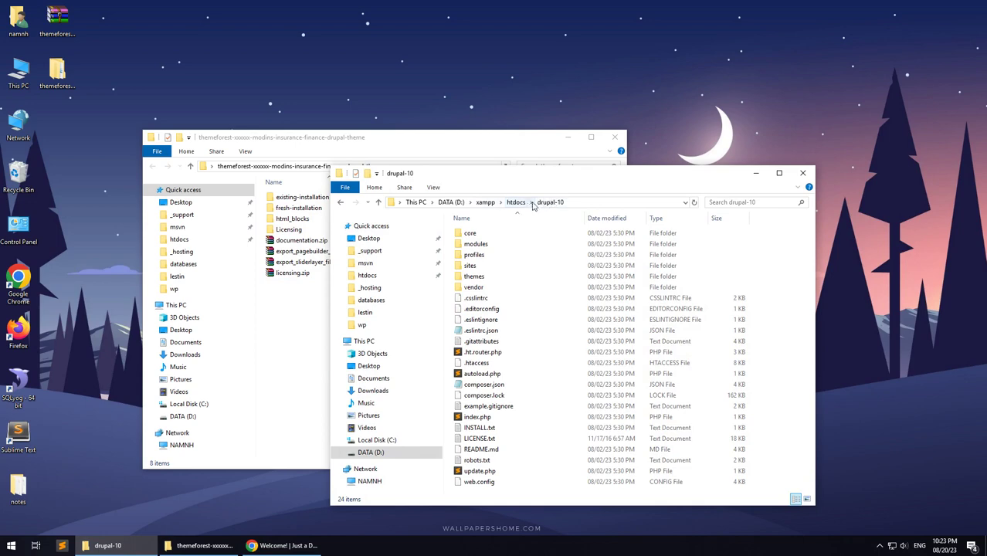
{"action": "left_click_drag", "start_coordinate": [555, 176], "coordinate": [651, 117]}
{"action": "left_click_drag", "start_coordinate": [379, 139], "coordinate": [256, 113]}
{"action": "double_click", "coordinate": [185, 164]}
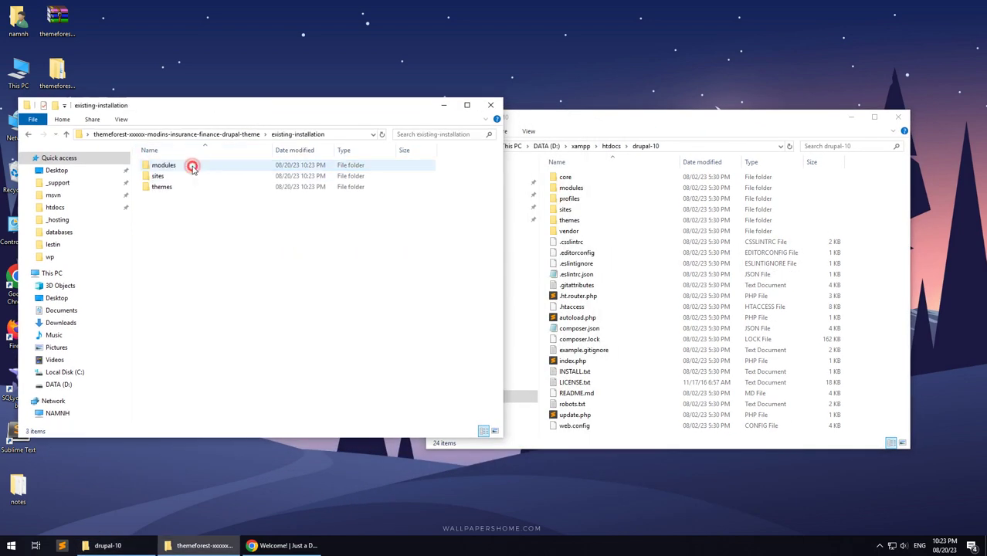
{"action": "left_click_drag", "start_coordinate": [603, 117], "coordinate": [679, 110]}
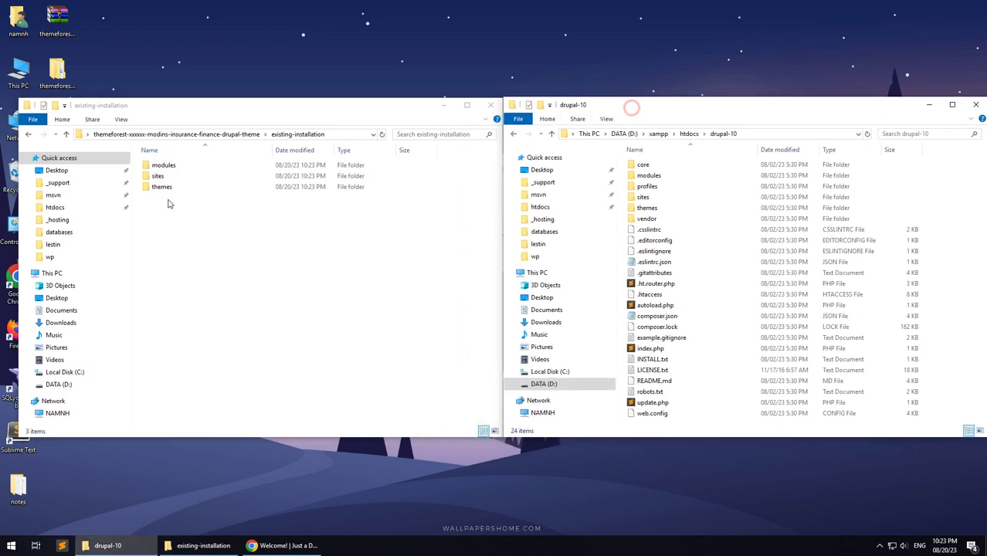
Step: Copy the contrib and custom folders from existing-installation's modules folder into drupal-10's modules folder
{"action": "double_click", "coordinate": [164, 165]}
{"action": "double_click", "coordinate": [651, 176]}
{"action": "left_click_drag", "start_coordinate": [240, 239], "coordinate": [659, 220]}
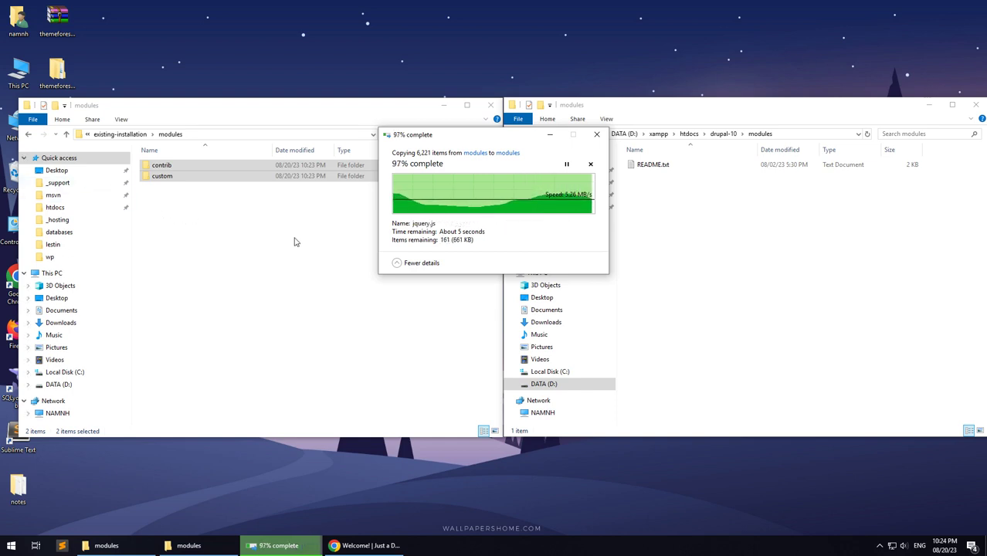
Step: Copy the custom folder from existing-installation's themes folder into drupal-10's themes folder and check the copy
{"action": "left_click", "coordinate": [29, 134]}
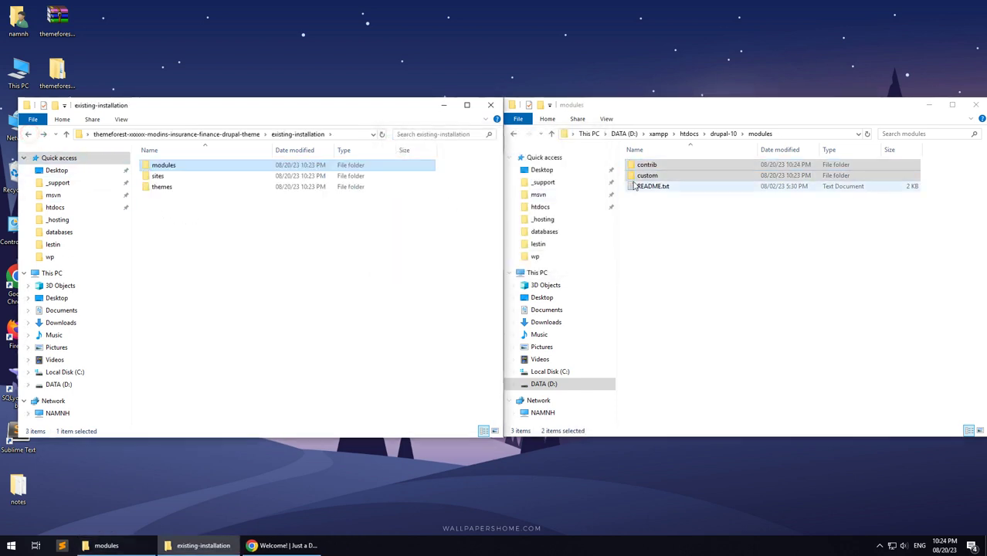
{"action": "left_click", "coordinate": [720, 136]}
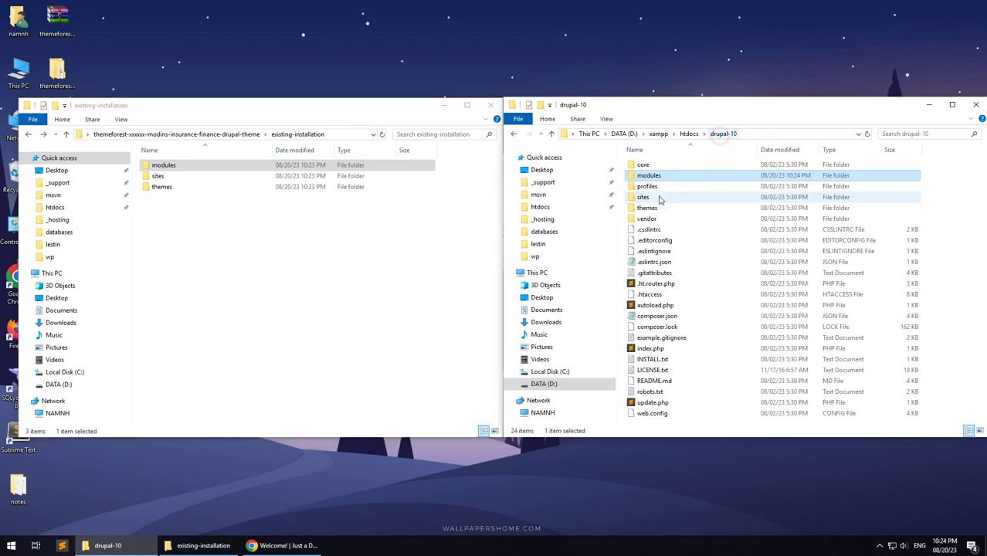
{"action": "double_click", "coordinate": [646, 208]}
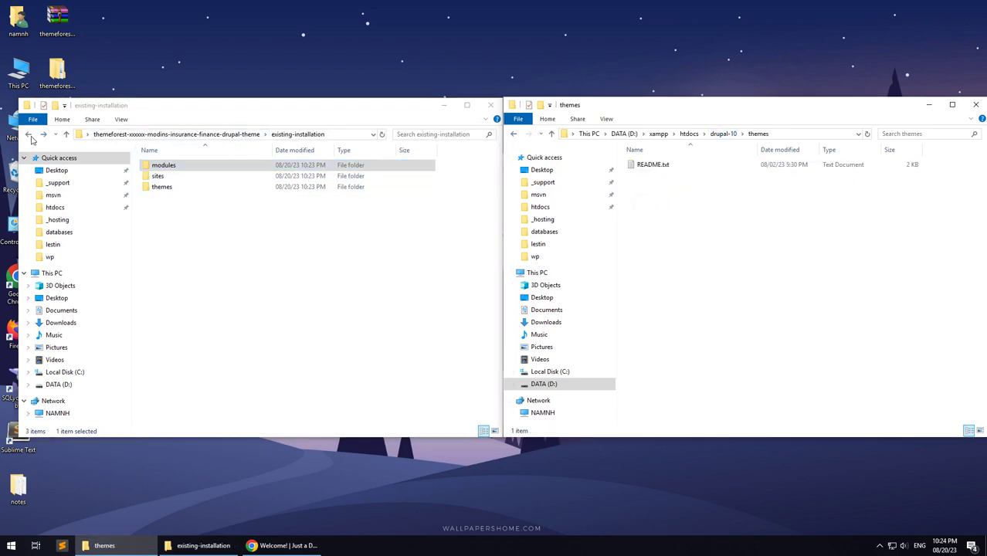
{"action": "left_click", "coordinate": [29, 135]}
{"action": "double_click", "coordinate": [165, 164]}
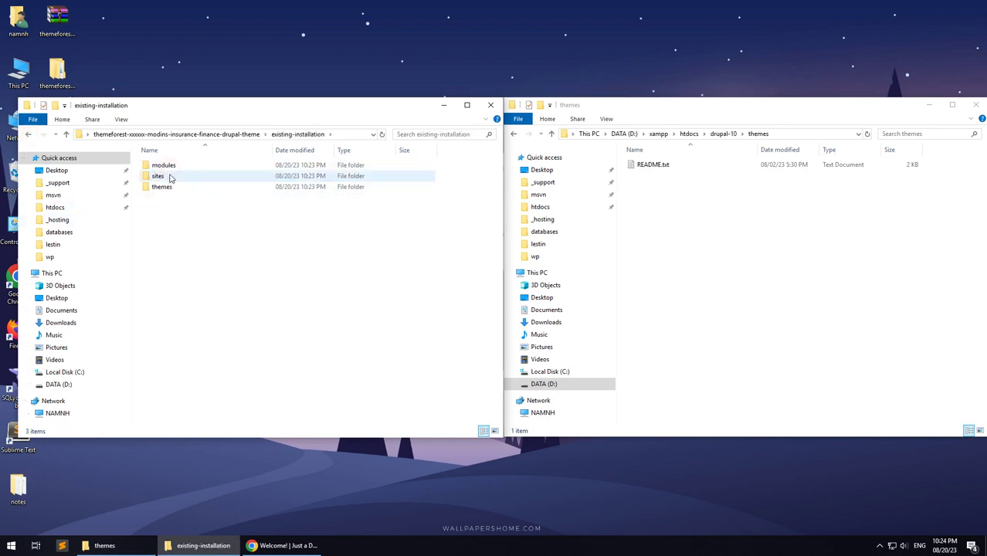
{"action": "double_click", "coordinate": [163, 187]}
{"action": "left_click_drag", "start_coordinate": [160, 166], "coordinate": [724, 247]}
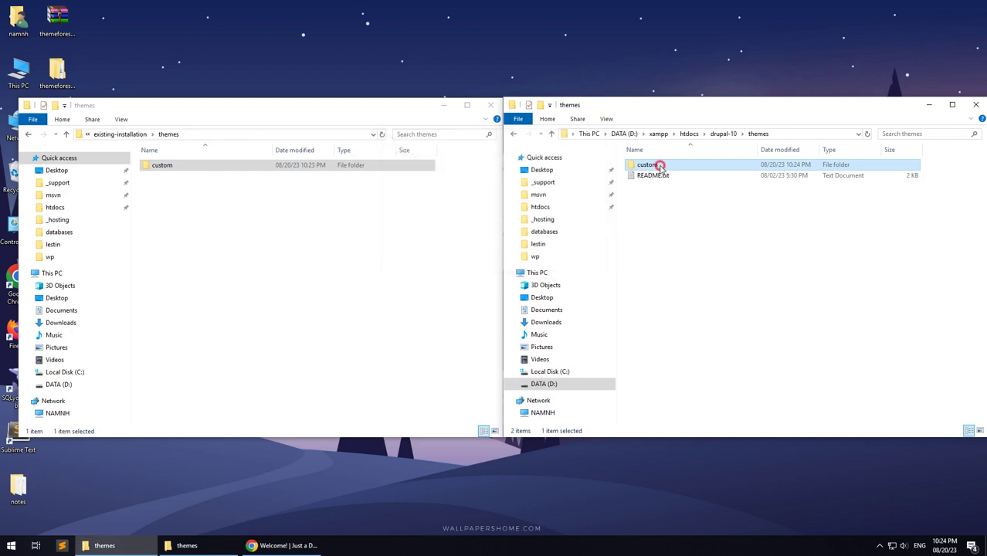
{"action": "double_click", "coordinate": [661, 167]}
{"action": "left_click", "coordinate": [758, 134]}
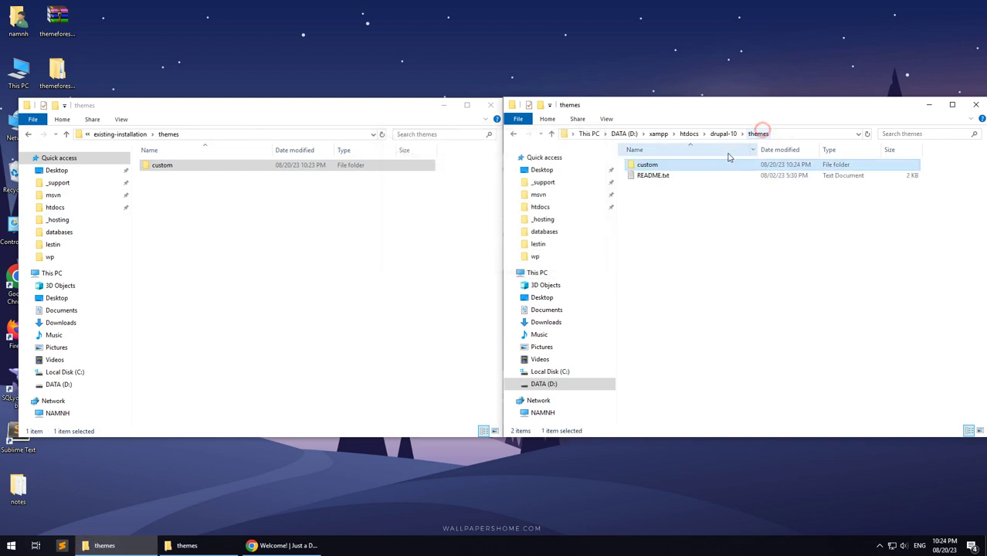
Step: Copy the default folder from existing-installation's sites folder into drupal-10's sites folder
{"action": "left_click", "coordinate": [724, 134]}
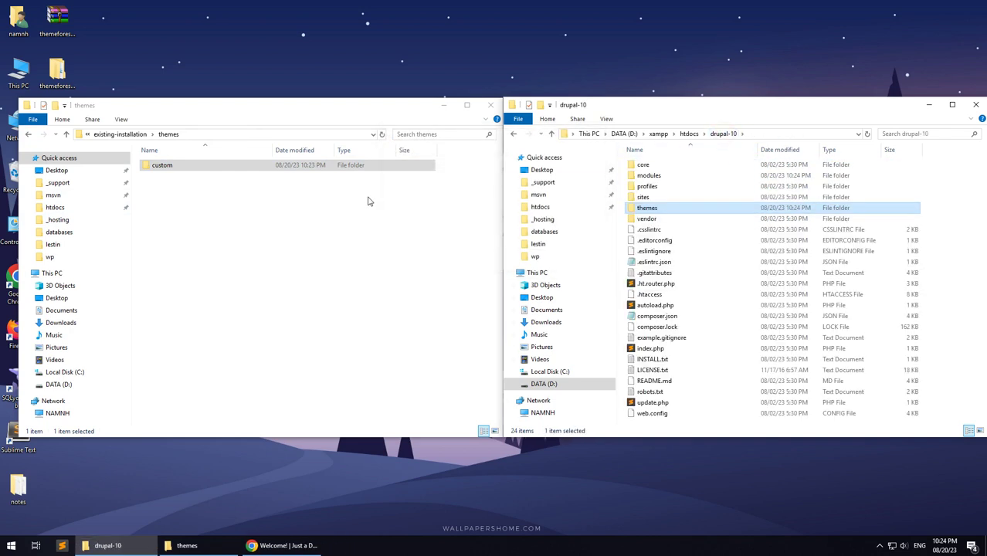
{"action": "left_click", "coordinate": [133, 134]}
{"action": "double_click", "coordinate": [160, 177]}
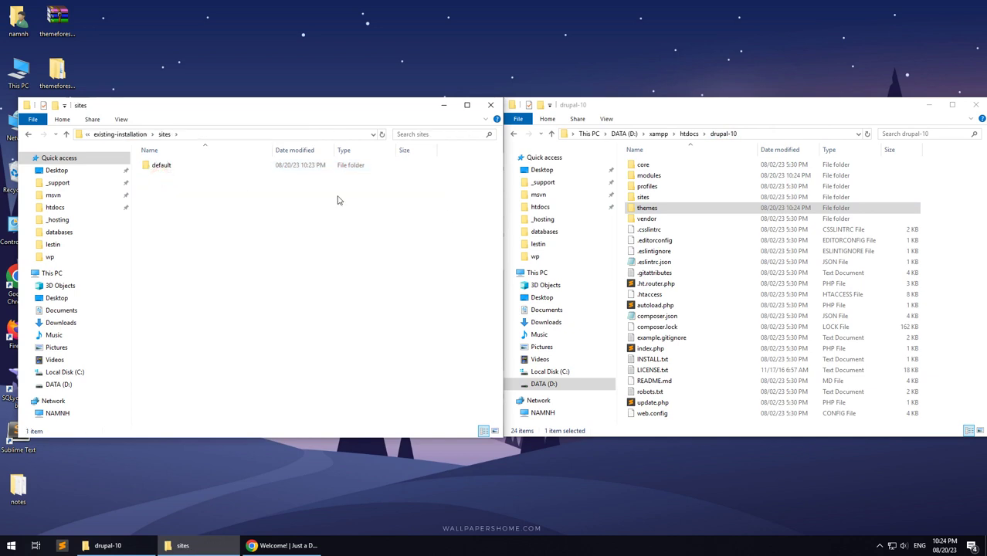
{"action": "double_click", "coordinate": [642, 197]}
{"action": "left_click_drag", "start_coordinate": [332, 154], "coordinate": [385, 187]}
{"action": "left_click", "coordinate": [693, 234]}
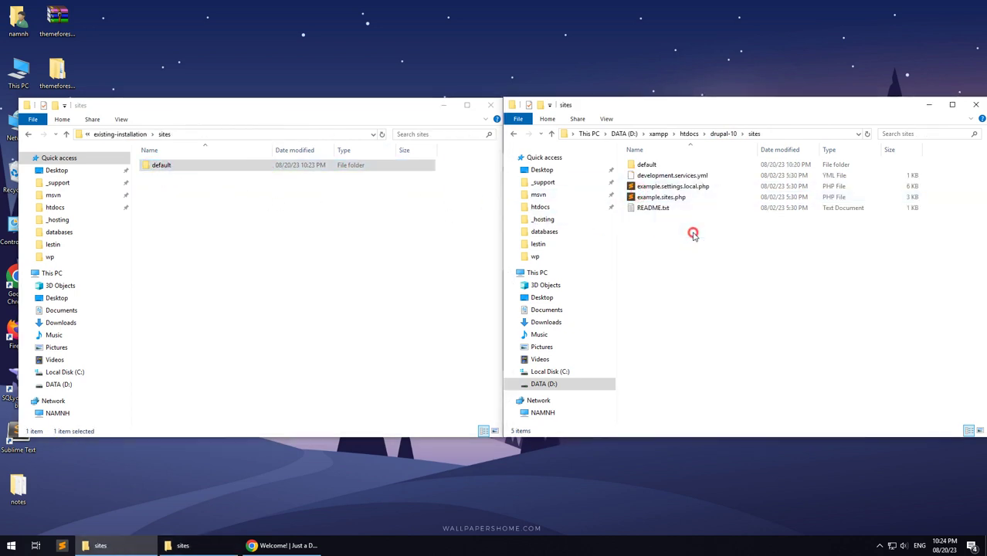
{"action": "key", "text": "Down"}
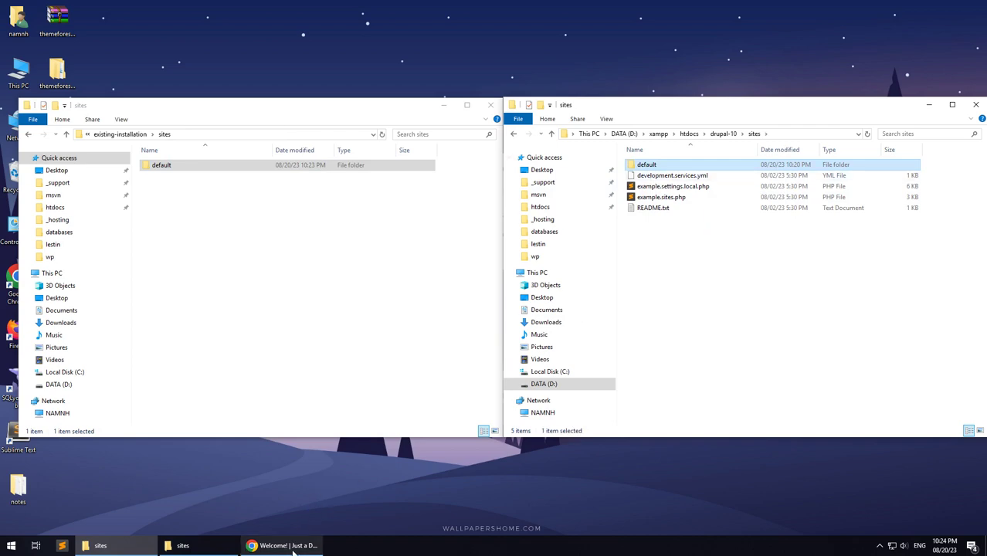
Step: Switch to Chrome and install Modins Subtheme 1.0.0 as the Drupal site's default theme
{"action": "left_click", "coordinate": [296, 547]}
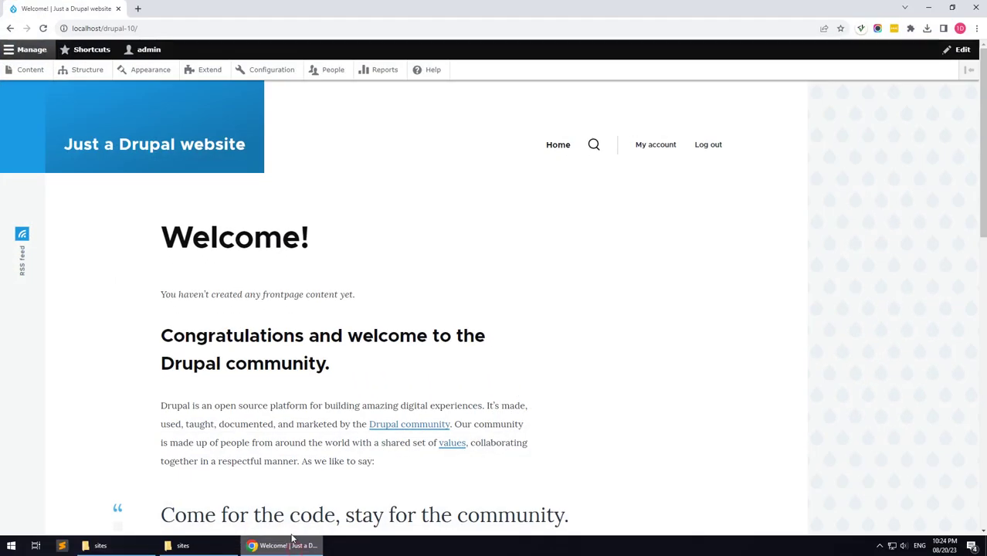
{"action": "left_click", "coordinate": [153, 75]}
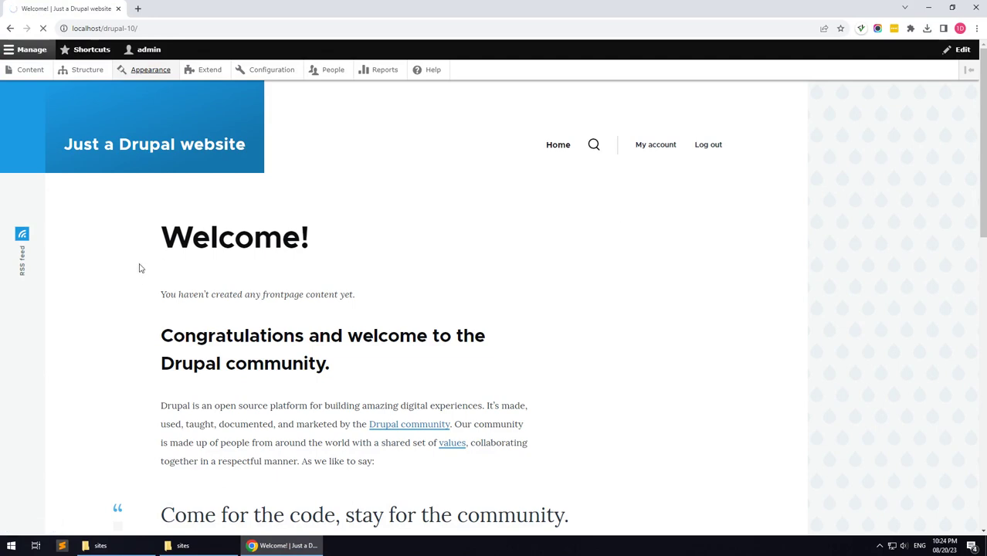
{"action": "scroll", "coordinate": [183, 359], "scroll_direction": "down", "scroll_amount": 5}
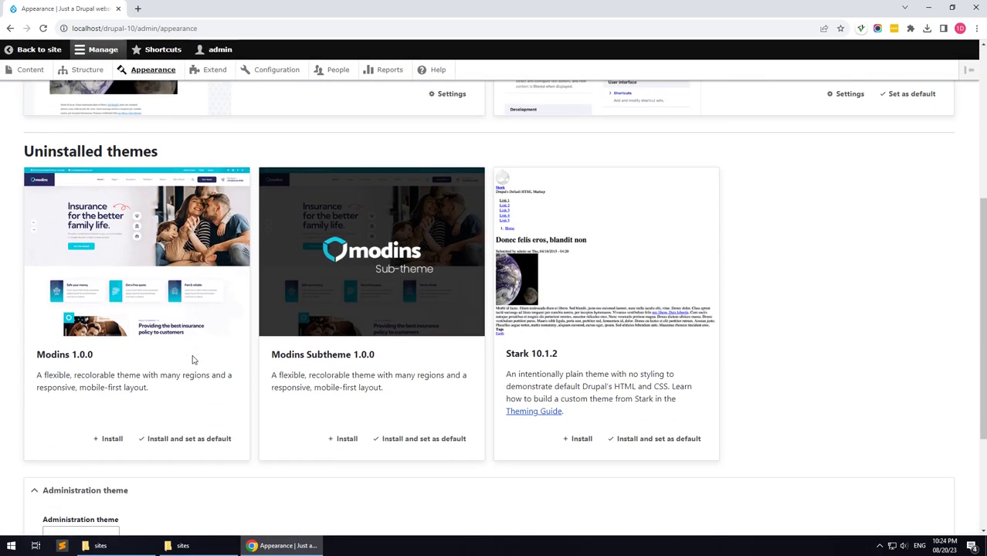
{"action": "scroll", "coordinate": [175, 320], "scroll_direction": "up", "scroll_amount": 2}
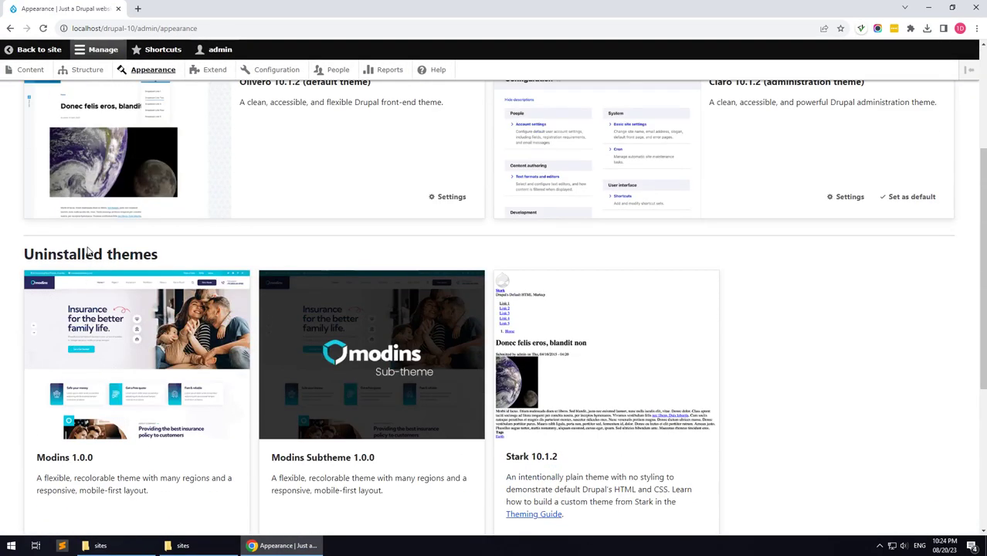
{"action": "left_click_drag", "start_coordinate": [268, 352], "coordinate": [360, 356]}
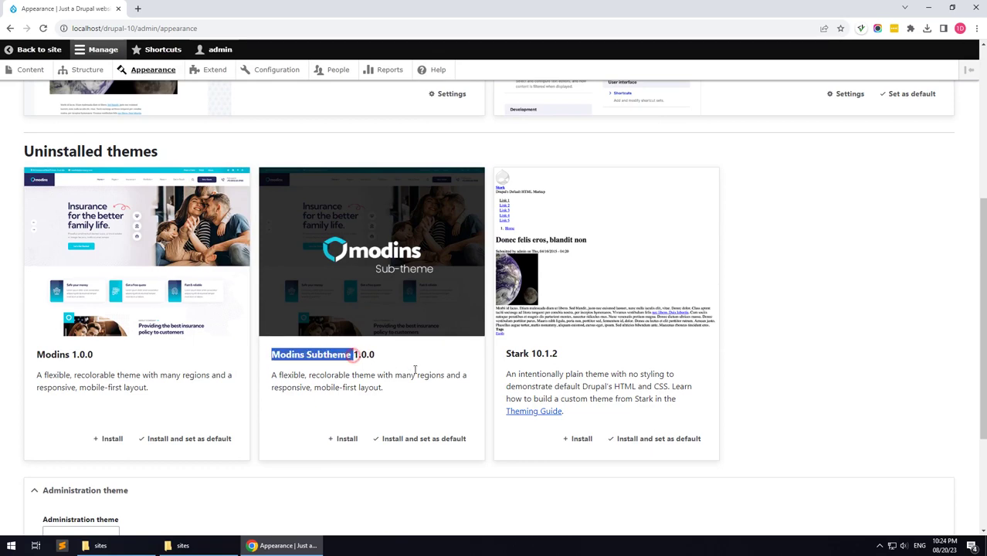
{"action": "left_click", "coordinate": [425, 365]}
{"action": "left_click", "coordinate": [425, 438]}
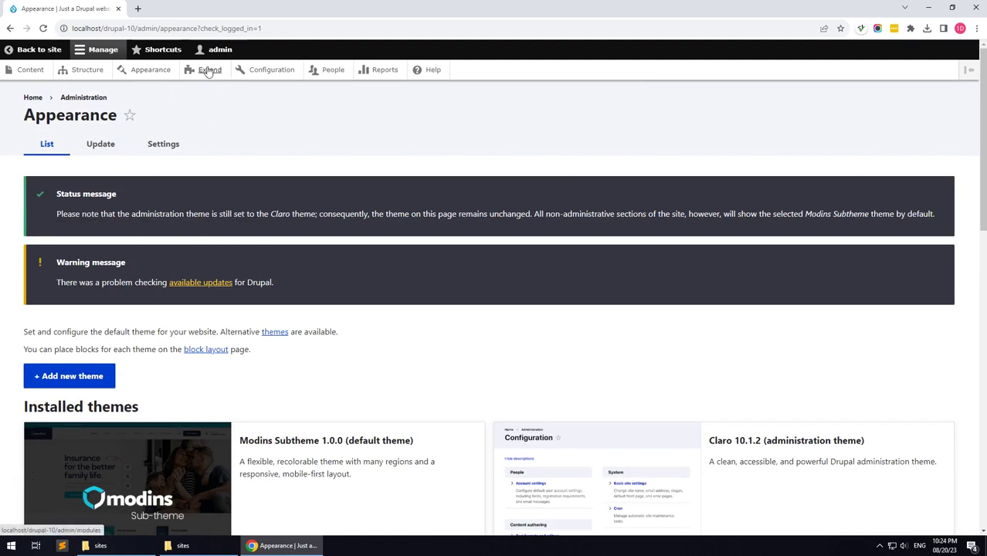
Step: Filter the modules by "gavias" and install Gavias Custom View, Gavias Modins Themer, Gavias Page Builder and Gavias SliderLayer with their required module
{"action": "left_click", "coordinate": [204, 72]}
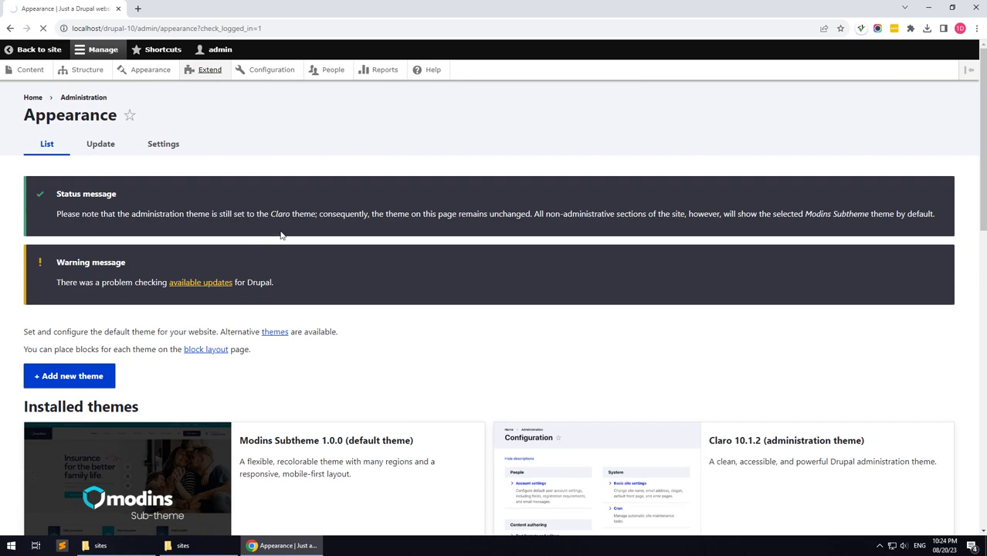
{"action": "left_click", "coordinate": [144, 369]}
{"action": "type", "text": "g"}
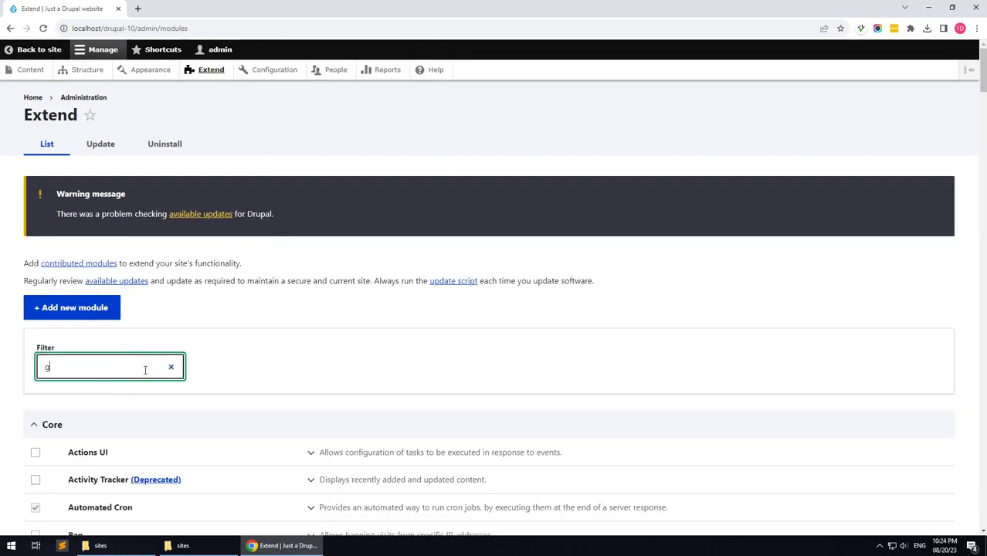
{"action": "type", "text": "avias"}
{"action": "scroll", "coordinate": [145, 369], "scroll_direction": "down", "scroll_amount": 2}
{"action": "left_click", "coordinate": [126, 335]}
{"action": "left_click", "coordinate": [114, 363]}
{"action": "left_click", "coordinate": [110, 391]}
{"action": "left_click", "coordinate": [107, 418]}
{"action": "left_click", "coordinate": [48, 466]}
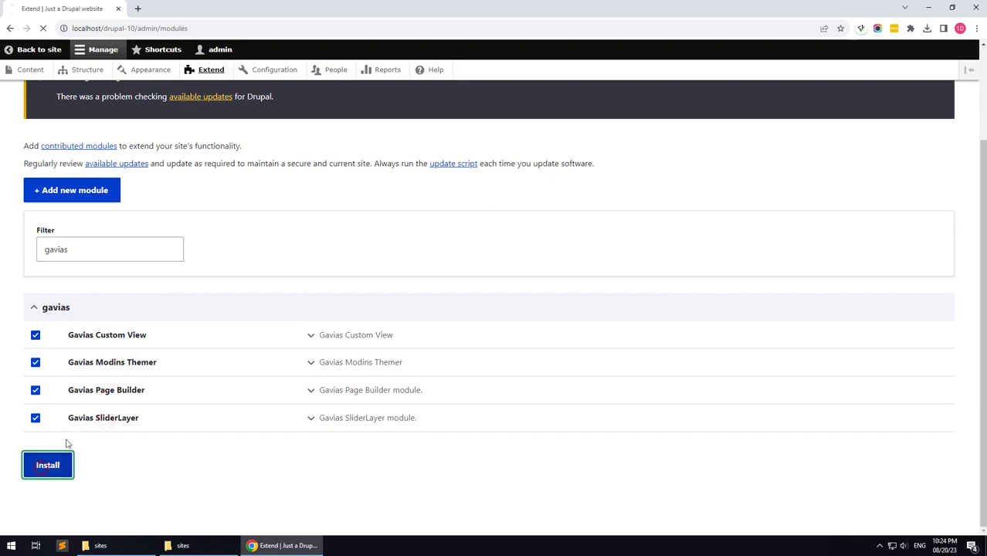
{"action": "left_click", "coordinate": [53, 223]}
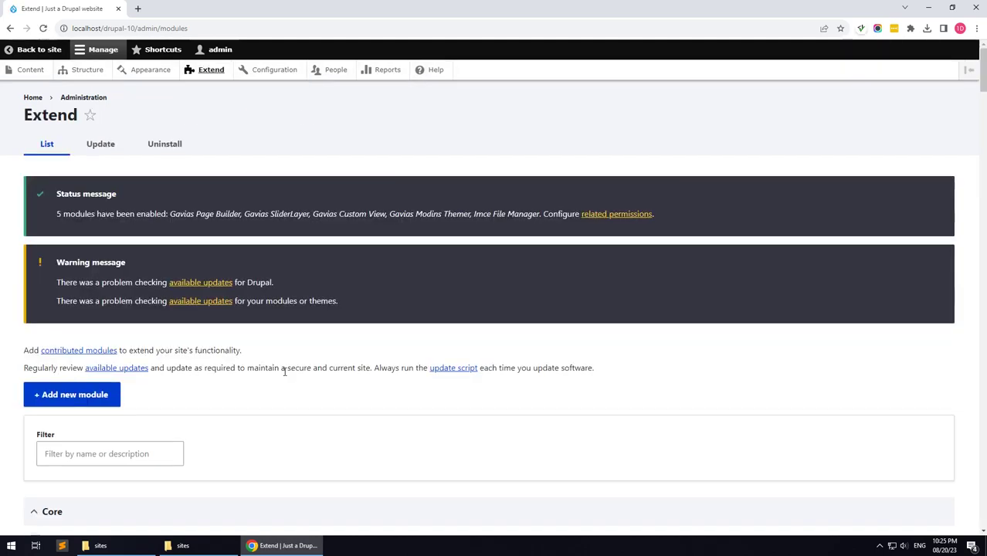
Step: Filter the modules by "modins" and install Modins Features along with its required modules
{"action": "scroll", "coordinate": [155, 401], "scroll_direction": "down", "scroll_amount": 3}
{"action": "scroll", "coordinate": [114, 363], "scroll_direction": "up", "scroll_amount": 1}
{"action": "left_click", "coordinate": [129, 353]}
{"action": "left_click", "coordinate": [129, 351]}
{"action": "type", "text": "mo"}
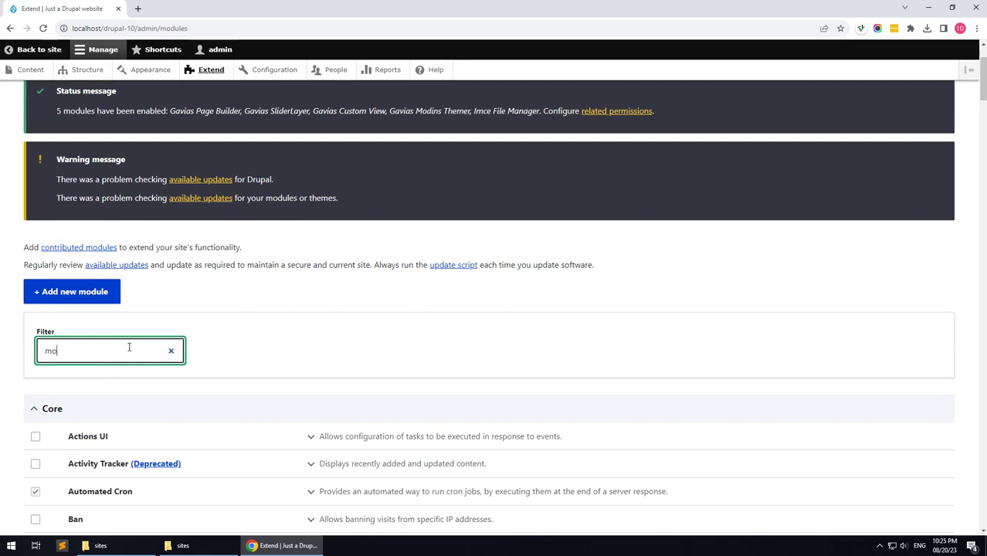
{"action": "type", "text": "dins"}
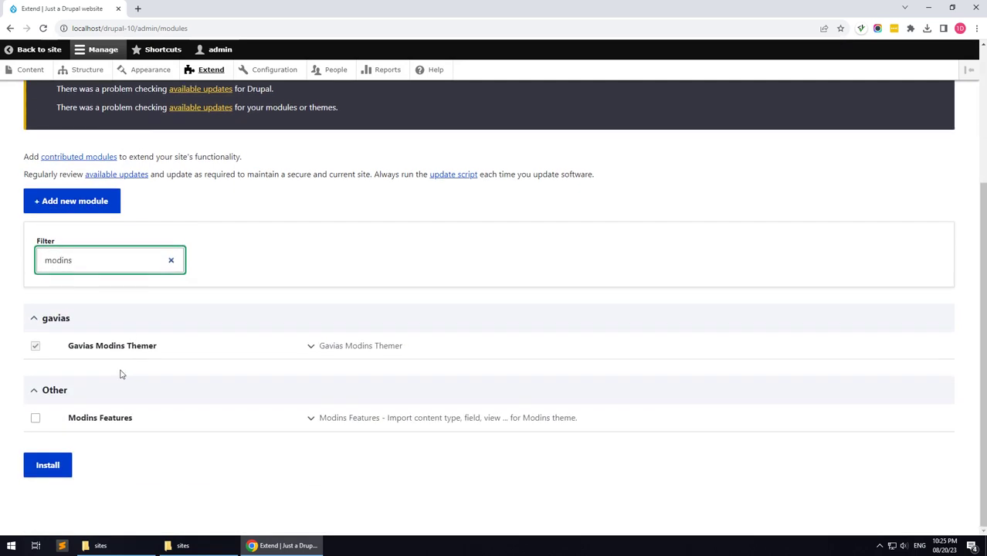
{"action": "left_click", "coordinate": [98, 420]}
{"action": "left_click", "coordinate": [48, 464]}
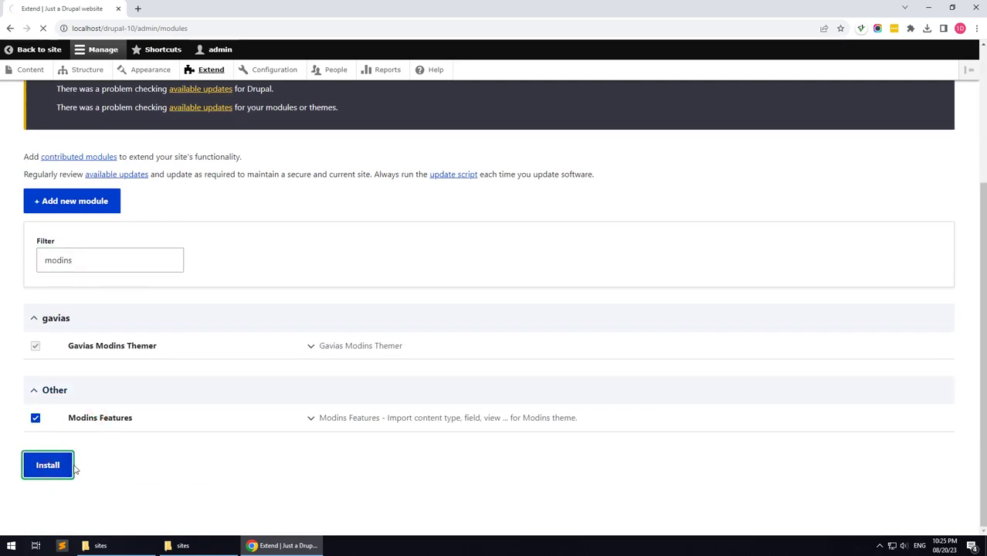
{"action": "left_click", "coordinate": [53, 213]}
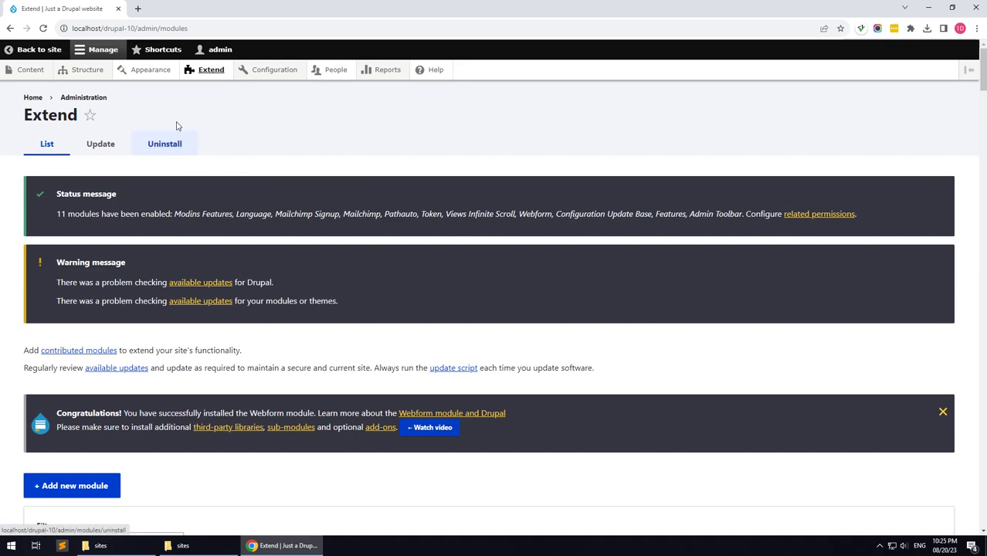
Step: Open the block layout and assign the Page title block to the Other region and Primary admin actions to Help
{"action": "mouse_move", "coordinate": [83, 71]}
{"action": "left_click", "coordinate": [93, 91]}
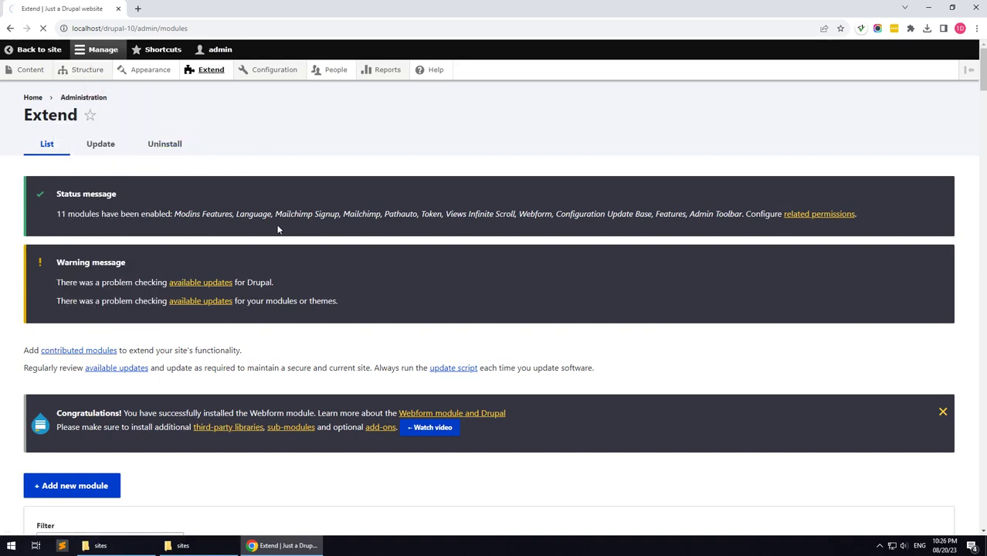
{"action": "scroll", "coordinate": [255, 240], "scroll_direction": "down", "scroll_amount": 2}
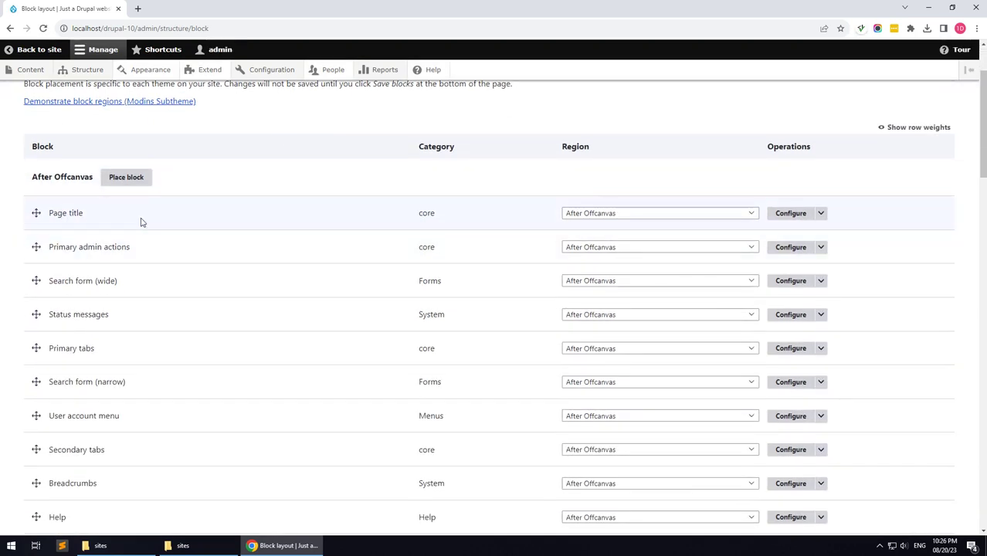
{"action": "left_click", "coordinate": [706, 221]}
{"action": "left_click", "coordinate": [609, 401]}
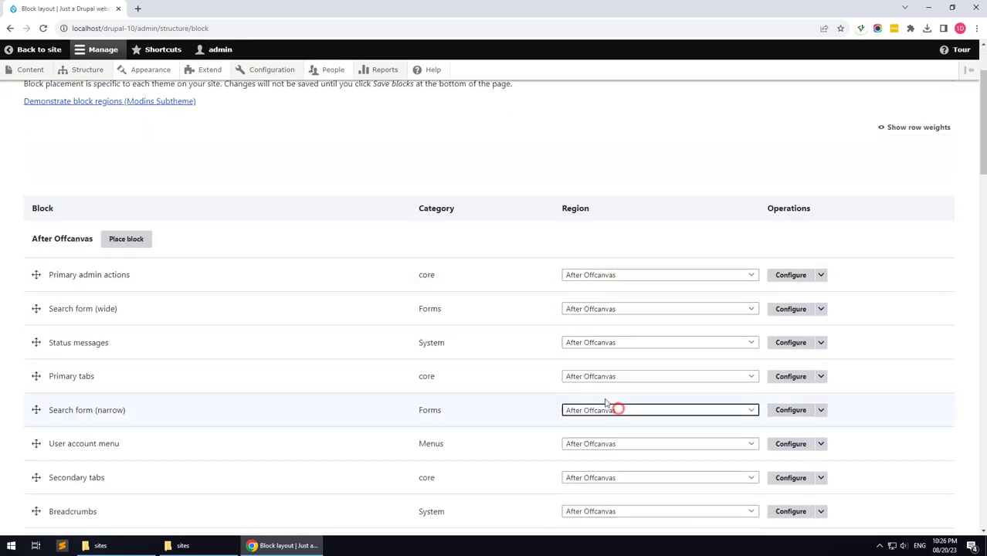
{"action": "left_click", "coordinate": [591, 275]}
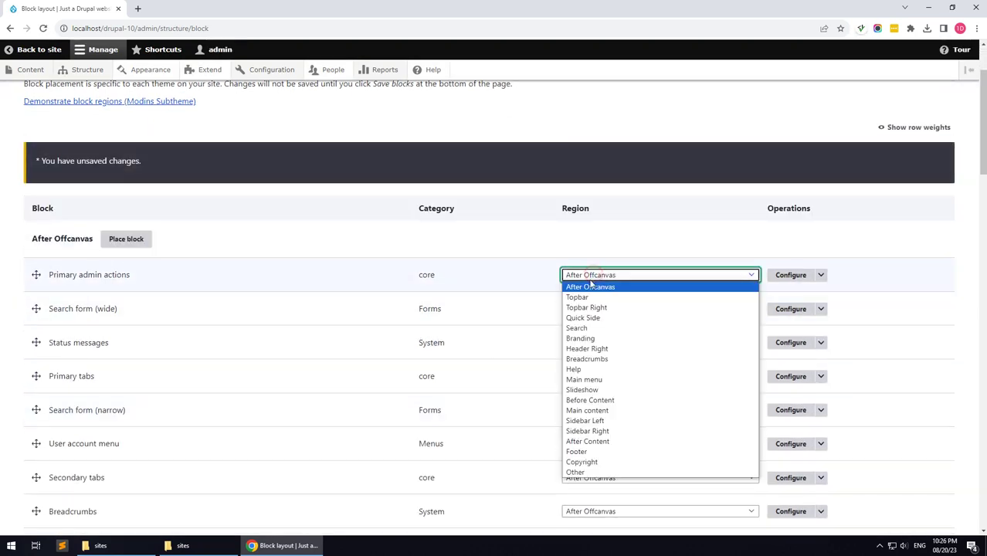
{"action": "left_click", "coordinate": [591, 369]}
Step: Assign the Search form (wide) block to the Search region, and Status messages and Primary tabs to Help
{"action": "left_click", "coordinate": [591, 279]}
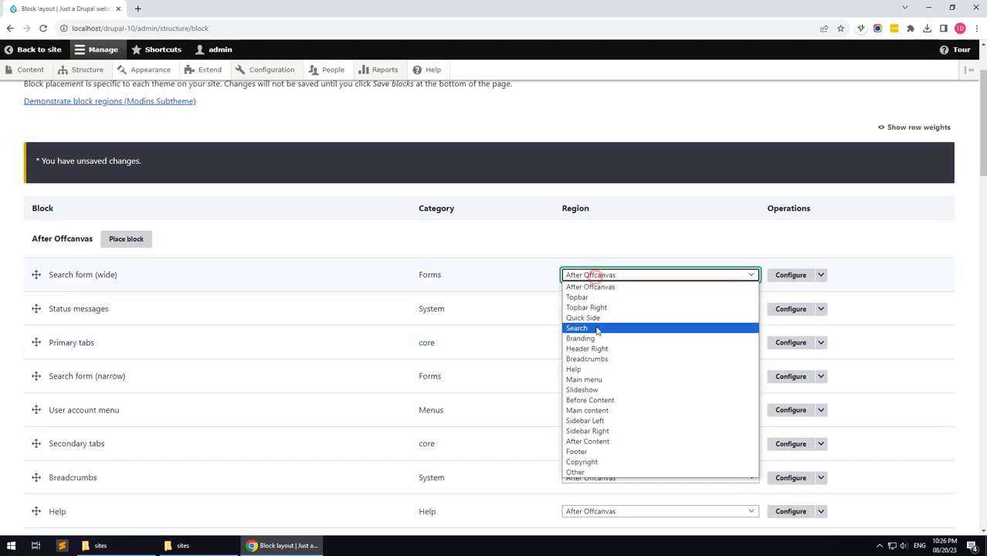
{"action": "left_click", "coordinate": [594, 330]}
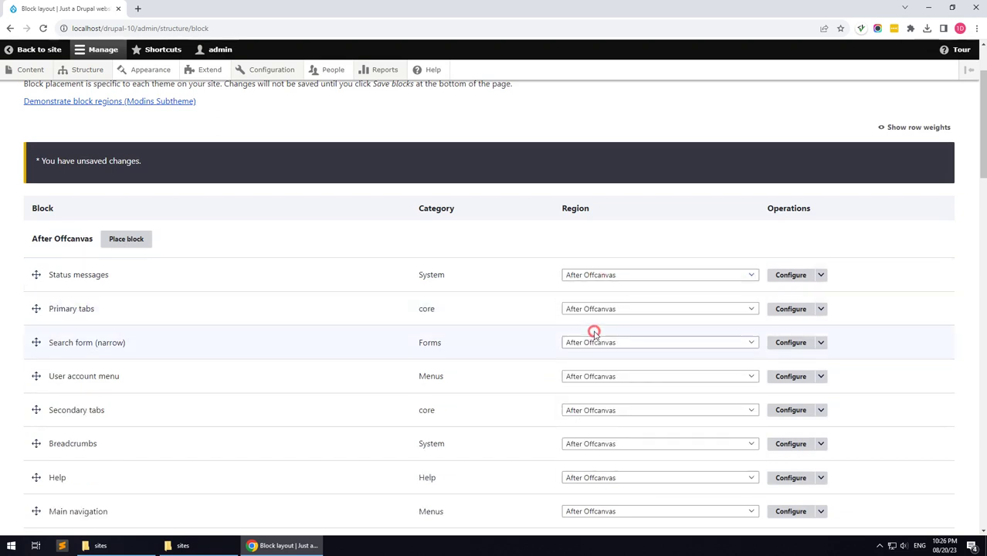
{"action": "left_click", "coordinate": [601, 276]}
{"action": "left_click", "coordinate": [584, 367]}
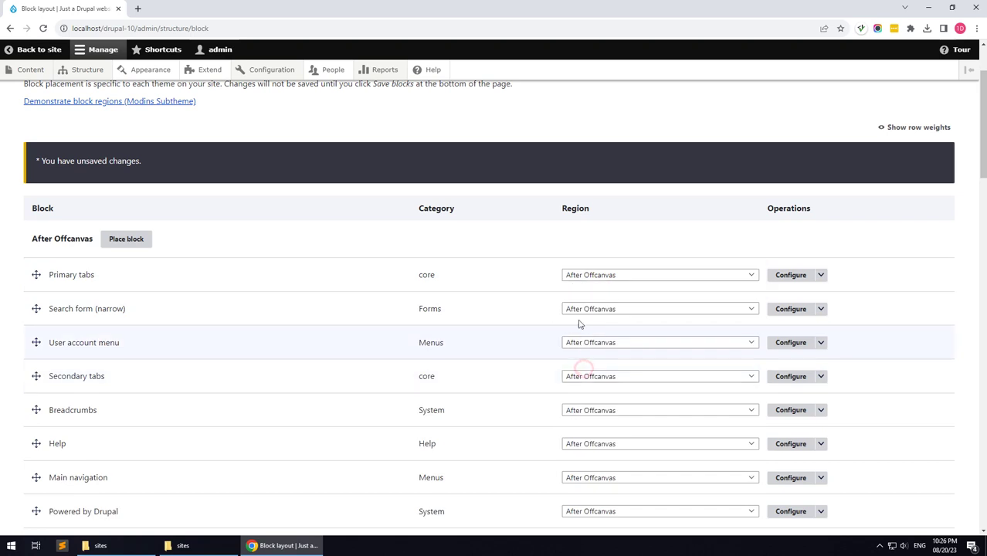
{"action": "left_click", "coordinate": [595, 276]}
{"action": "left_click", "coordinate": [579, 369]}
Step: Assign the Search form (narrow) and User account menu blocks to the Other region, and Secondary tabs to Help
{"action": "scroll", "coordinate": [585, 269], "scroll_direction": "down", "scroll_amount": 1}
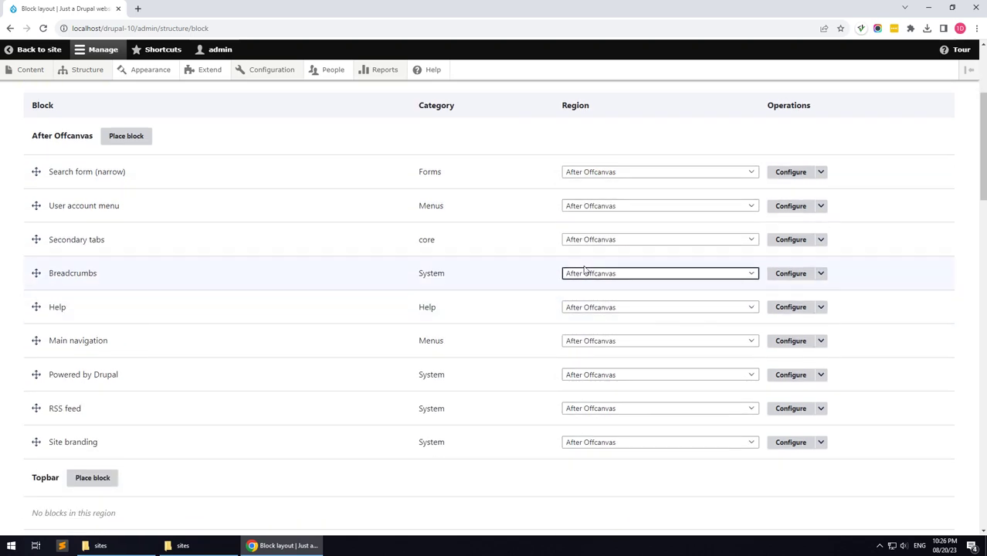
{"action": "left_click", "coordinate": [619, 171]}
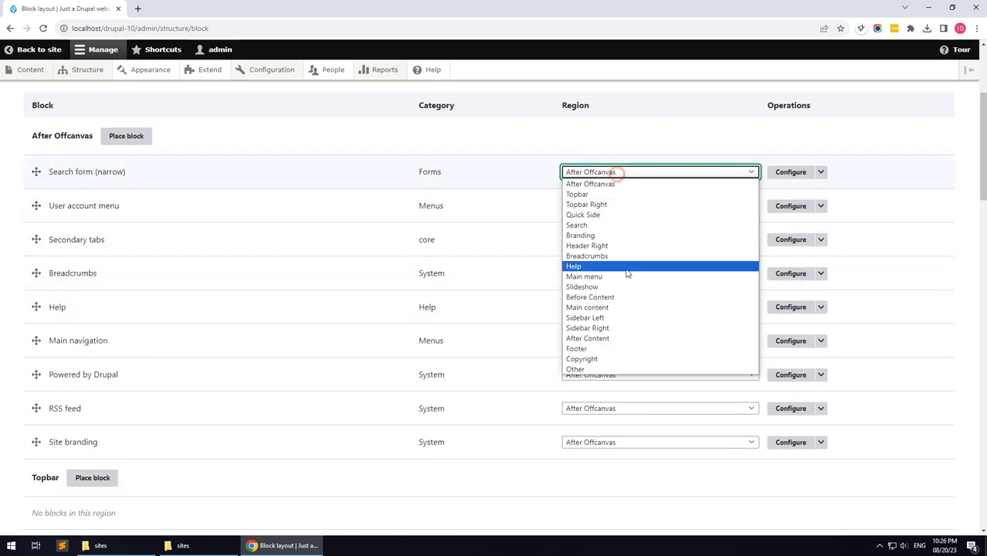
{"action": "left_click", "coordinate": [607, 370]}
{"action": "left_click", "coordinate": [613, 173]}
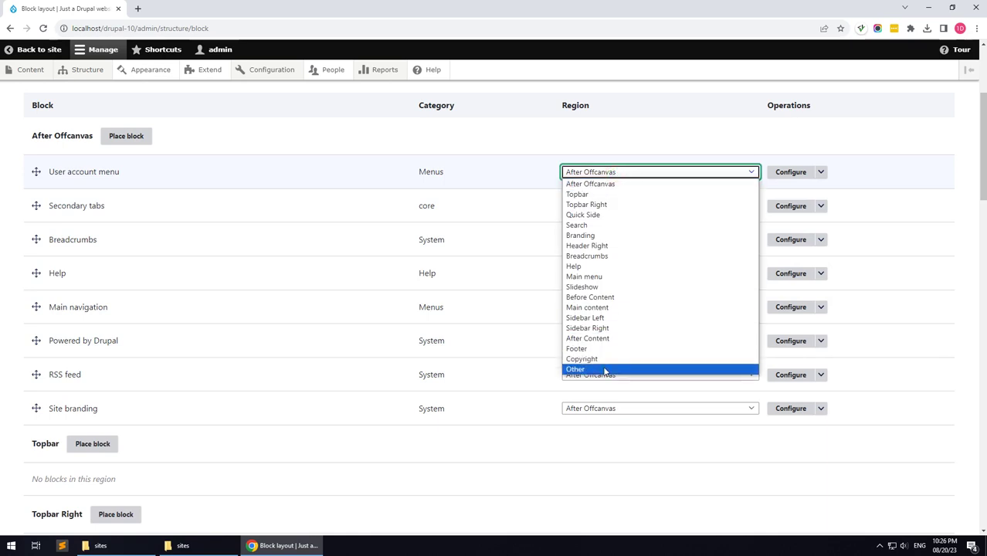
{"action": "left_click", "coordinate": [607, 370]}
{"action": "left_click", "coordinate": [618, 171]}
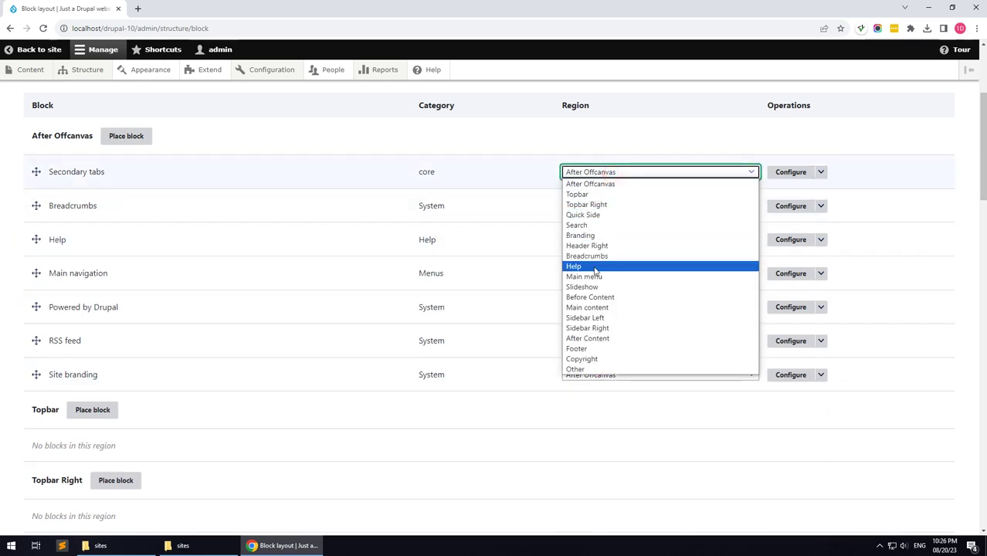
{"action": "left_click", "coordinate": [596, 267]}
Step: Assign the Breadcrumbs block to the Breadcrumbs region, Help to Other, and Main navigation to Main menu
{"action": "left_click", "coordinate": [608, 172]}
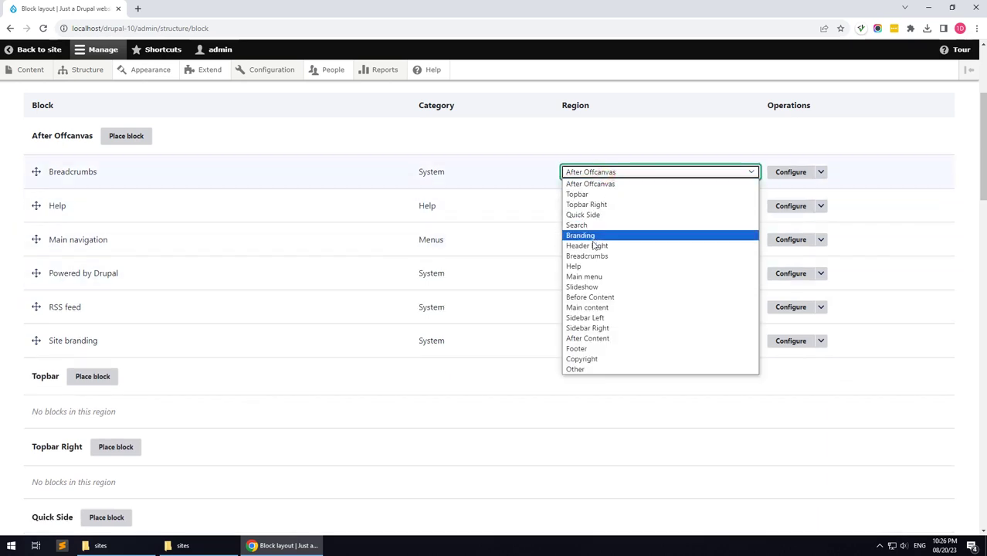
{"action": "left_click", "coordinate": [588, 255]}
{"action": "left_click", "coordinate": [597, 172]}
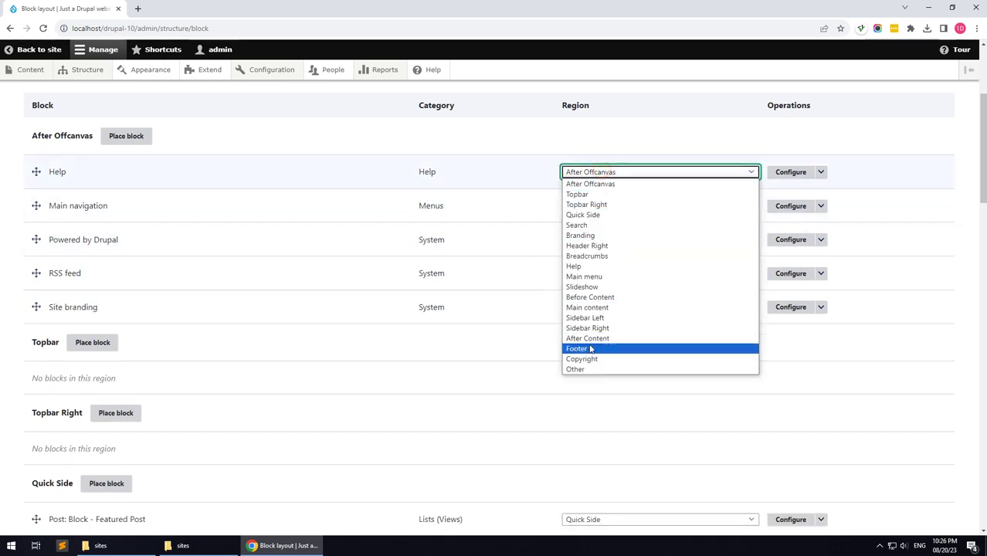
{"action": "left_click", "coordinate": [587, 370]}
{"action": "left_click", "coordinate": [597, 172]}
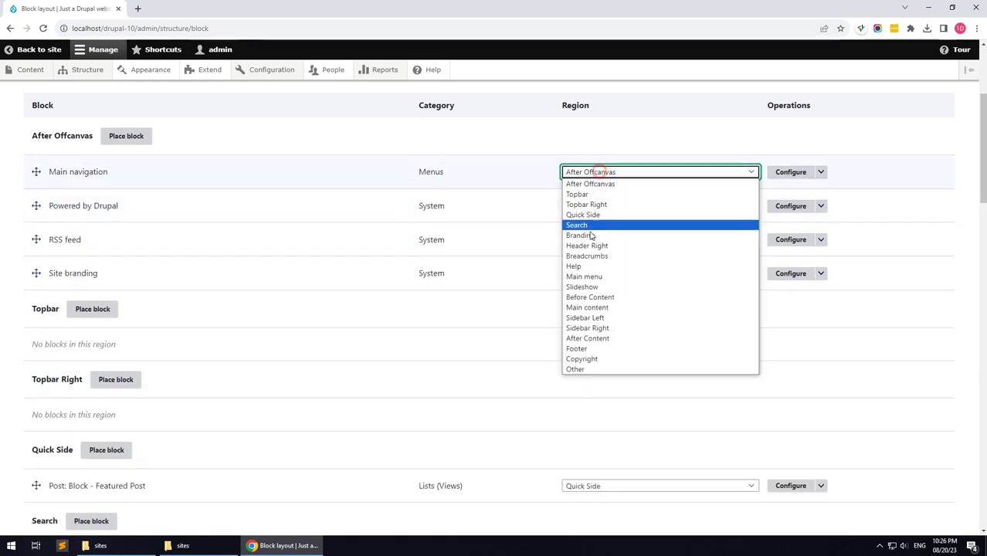
{"action": "left_click", "coordinate": [590, 278]}
Step: Assign the Powered by Drupal and RSS feed blocks to the Other region, and Site branding to Branding
{"action": "left_click", "coordinate": [598, 172]}
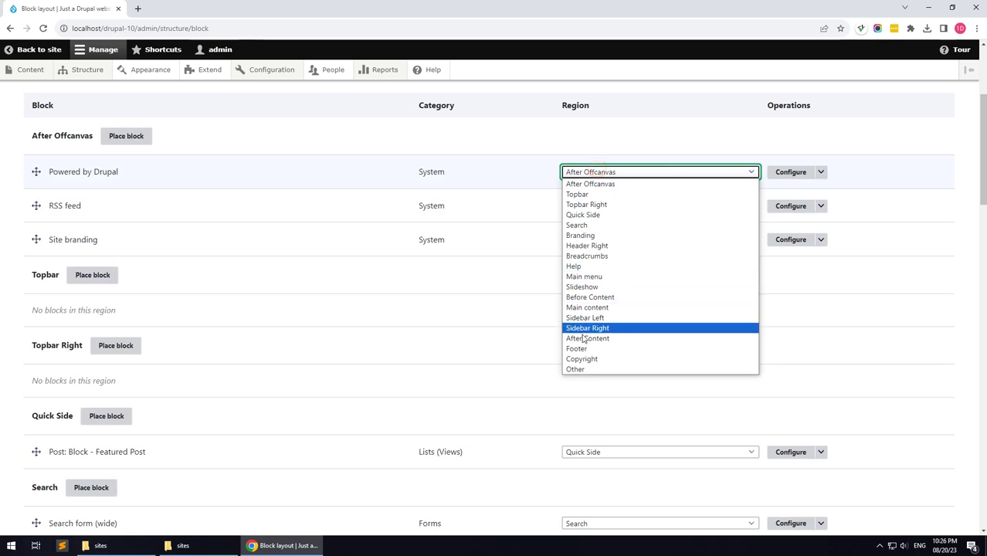
{"action": "left_click", "coordinate": [584, 370]}
{"action": "left_click", "coordinate": [590, 169]}
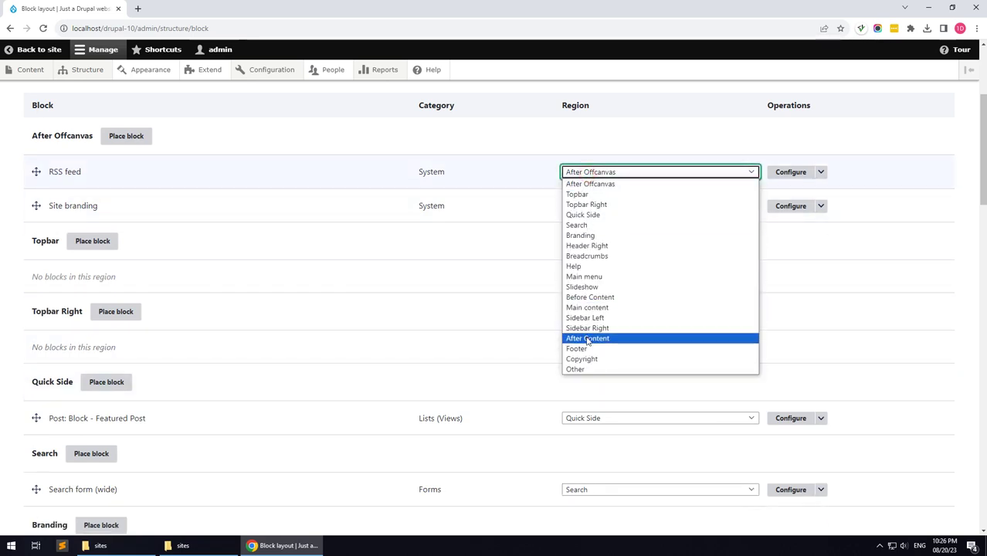
{"action": "left_click", "coordinate": [587, 369]}
{"action": "left_click", "coordinate": [598, 168]}
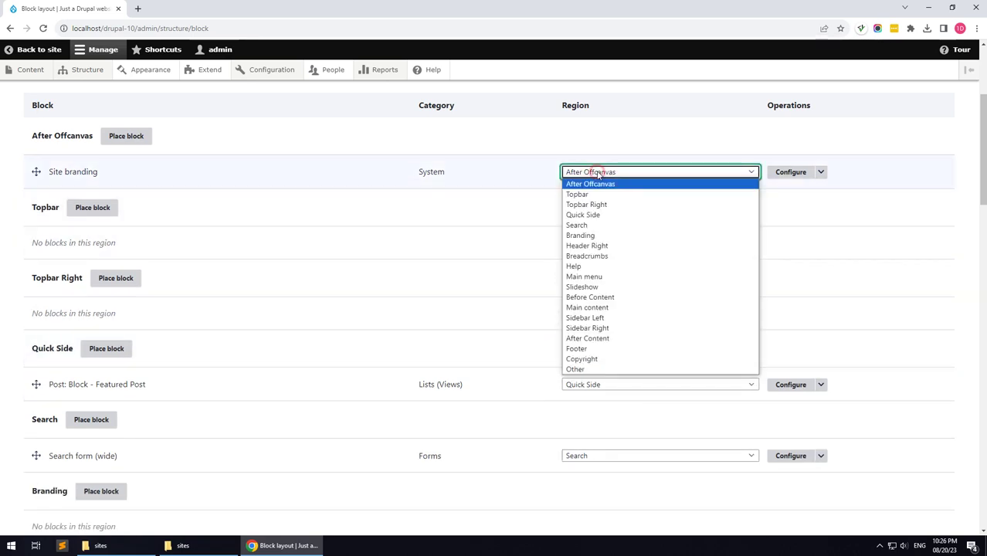
{"action": "left_click", "coordinate": [599, 235]}
Step: Review the block placement through all regions and save the block layout of Modins Subtheme
{"action": "scroll", "coordinate": [205, 316], "scroll_direction": "down", "scroll_amount": 7}
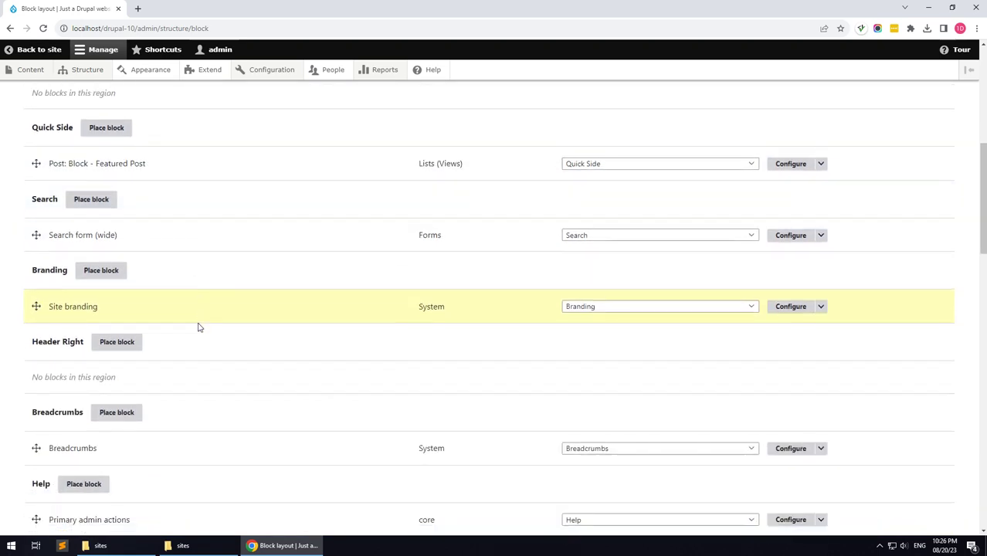
{"action": "scroll", "coordinate": [198, 332], "scroll_direction": "down", "scroll_amount": 3}
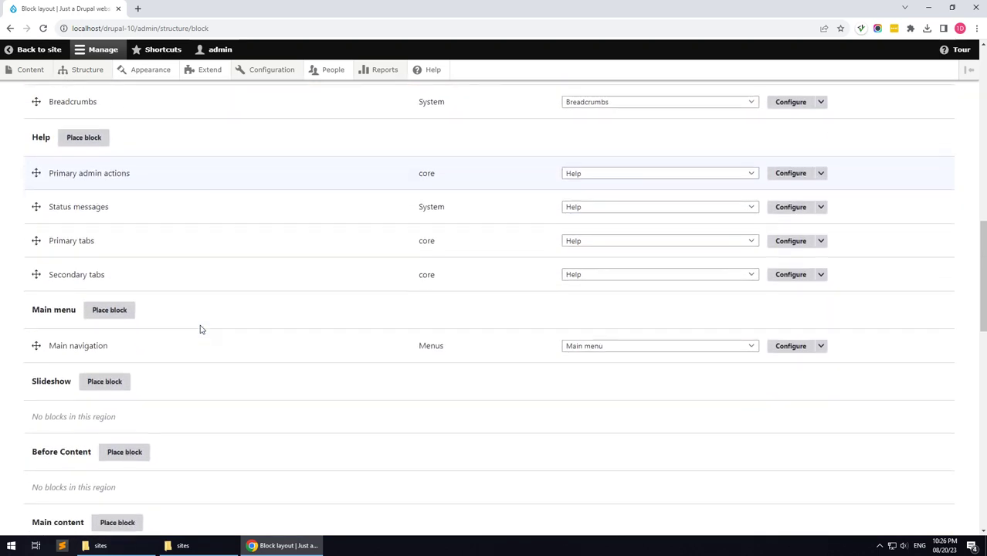
{"action": "scroll", "coordinate": [201, 356], "scroll_direction": "down", "scroll_amount": 8}
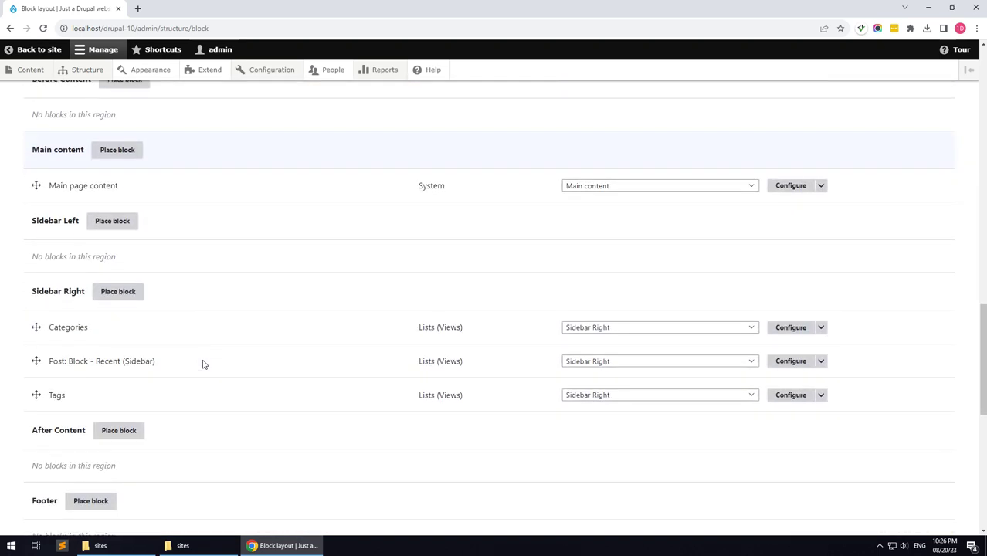
{"action": "scroll", "coordinate": [203, 365], "scroll_direction": "down", "scroll_amount": 5}
{"action": "left_click", "coordinate": [87, 462]}
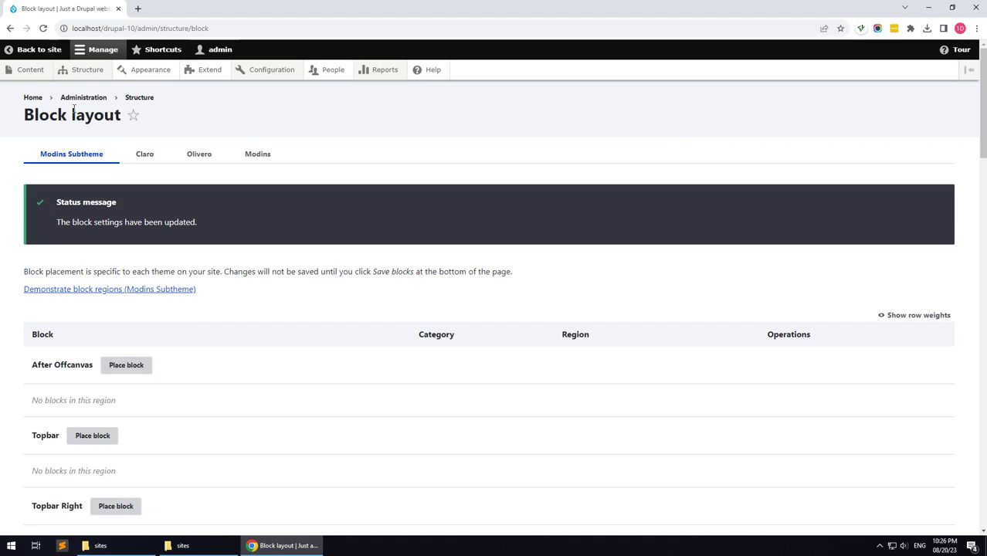
Step: Create a published Basic page titled "Home Page", leaving its page builder enabled, and save it
{"action": "left_click", "coordinate": [31, 71]}
{"action": "left_click", "coordinate": [86, 187]}
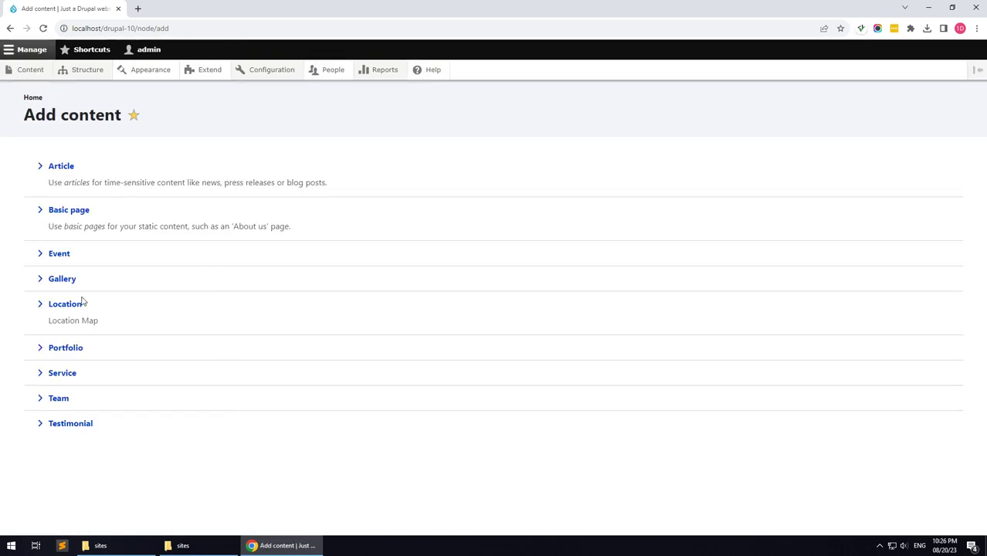
{"action": "left_click", "coordinate": [68, 216]}
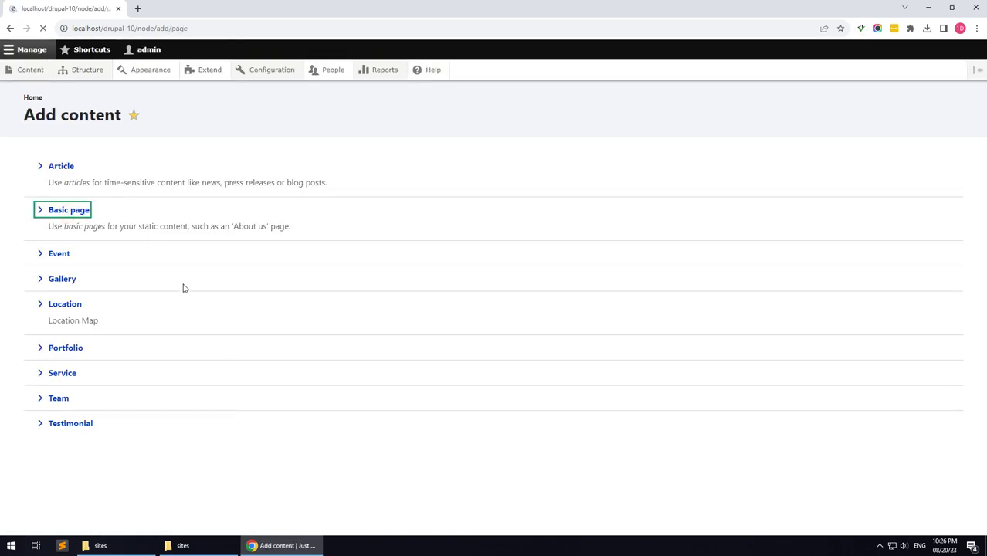
{"action": "left_click", "coordinate": [190, 196]}
{"action": "left_click", "coordinate": [124, 219]}
{"action": "scroll", "coordinate": [101, 370], "scroll_direction": "down", "scroll_amount": 2}
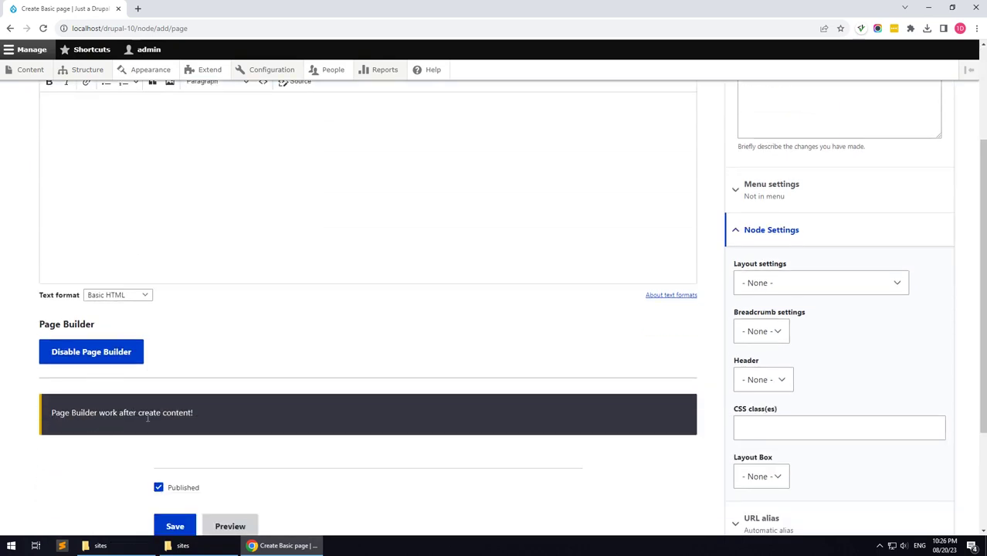
{"action": "scroll", "coordinate": [161, 424], "scroll_direction": "down", "scroll_amount": 3}
{"action": "scroll", "coordinate": [260, 428], "scroll_direction": "up", "scroll_amount": 2}
{"action": "scroll", "coordinate": [434, 393], "scroll_direction": "down", "scroll_amount": 2}
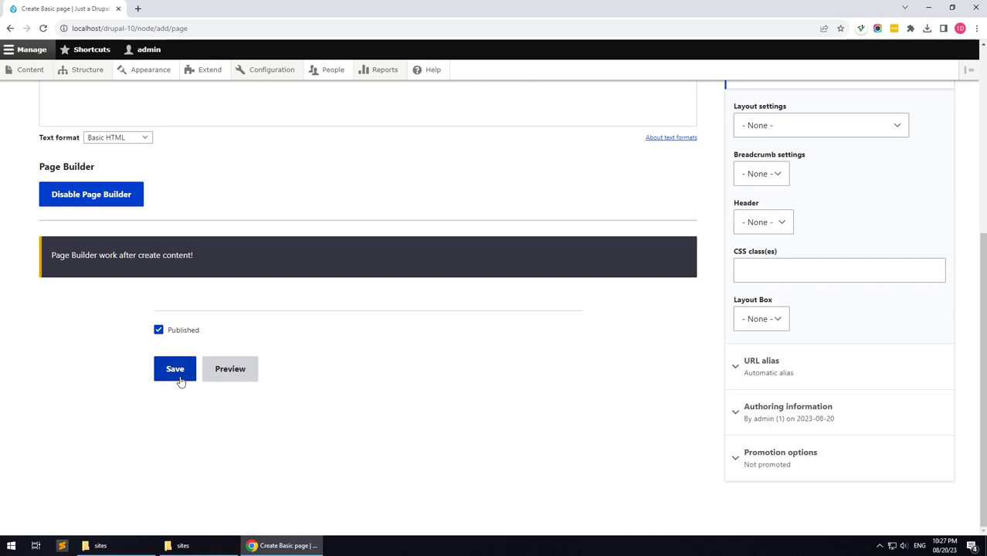
{"action": "left_click", "coordinate": [177, 377]}
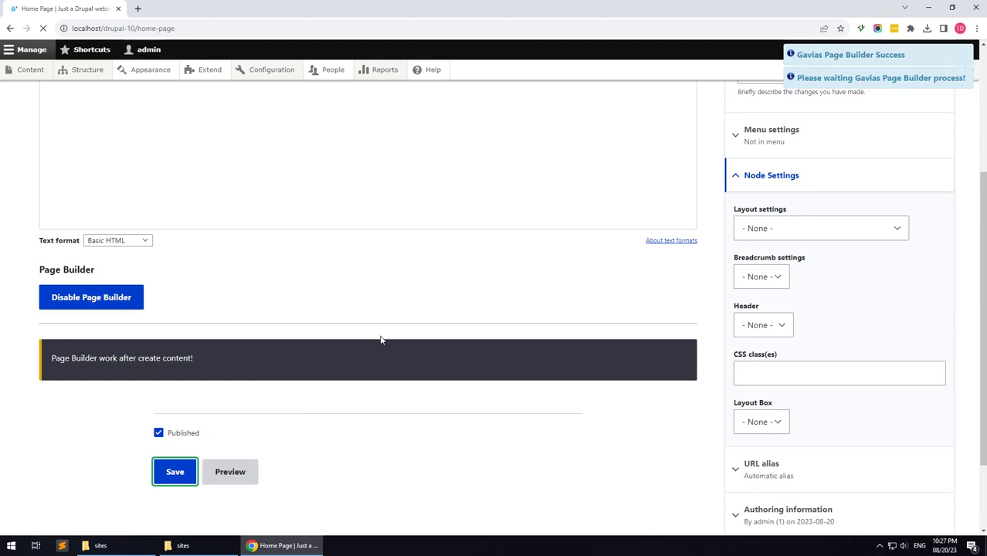
Step: Open the new Home Page for editing and bring up the Page Builder import dialog
{"action": "scroll", "coordinate": [432, 438], "scroll_direction": "down", "scroll_amount": 2}
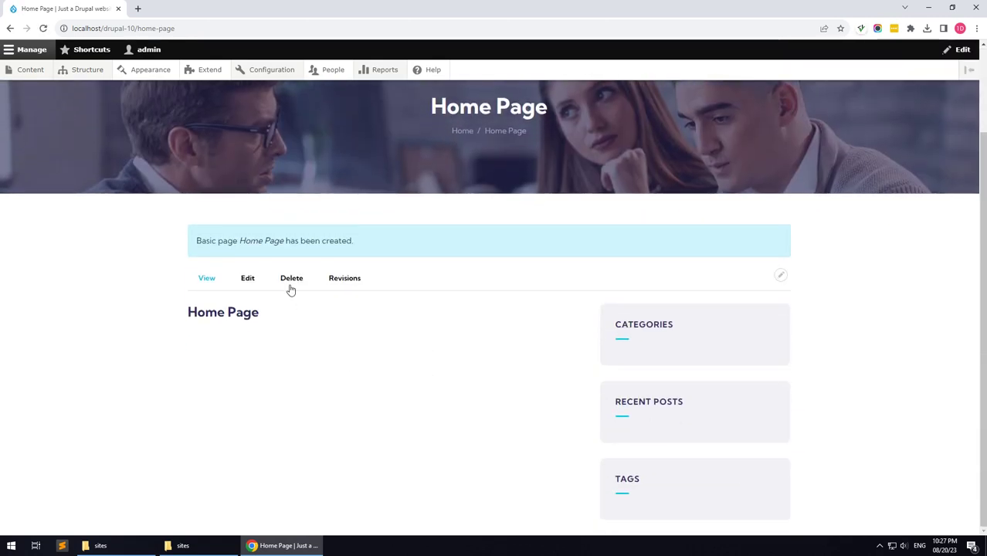
{"action": "left_click", "coordinate": [247, 279]}
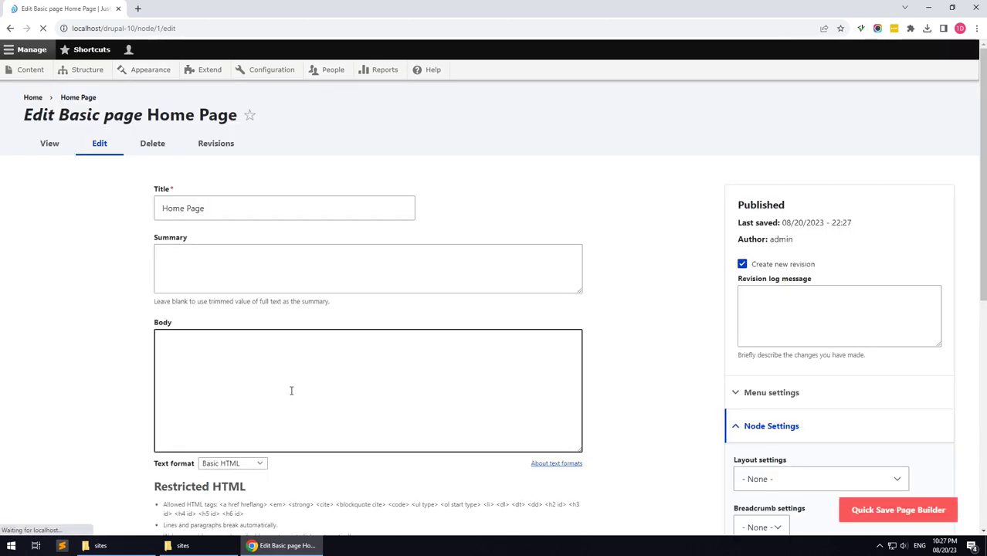
{"action": "scroll", "coordinate": [291, 395], "scroll_direction": "down", "scroll_amount": 3}
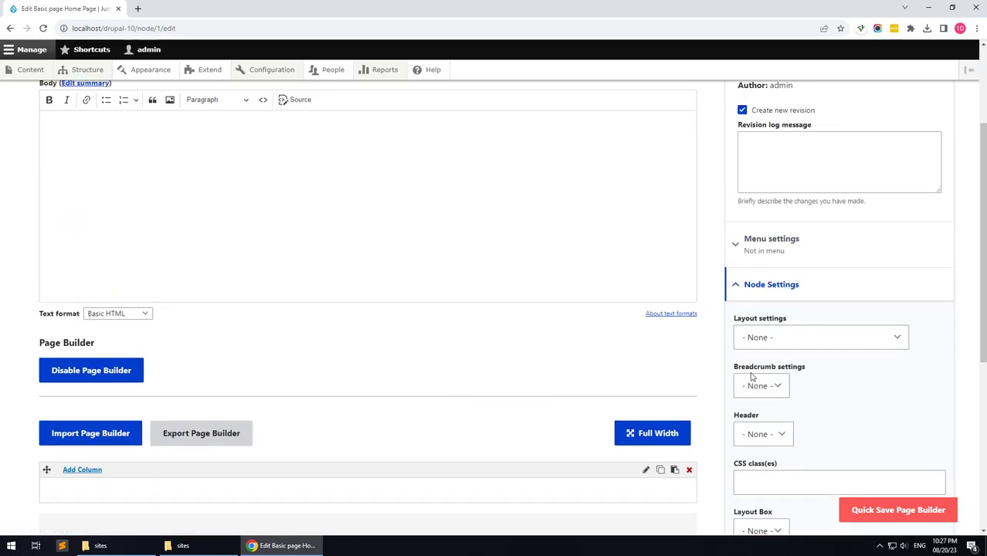
{"action": "scroll", "coordinate": [463, 357], "scroll_direction": "down", "scroll_amount": 2}
{"action": "left_click", "coordinate": [129, 340]}
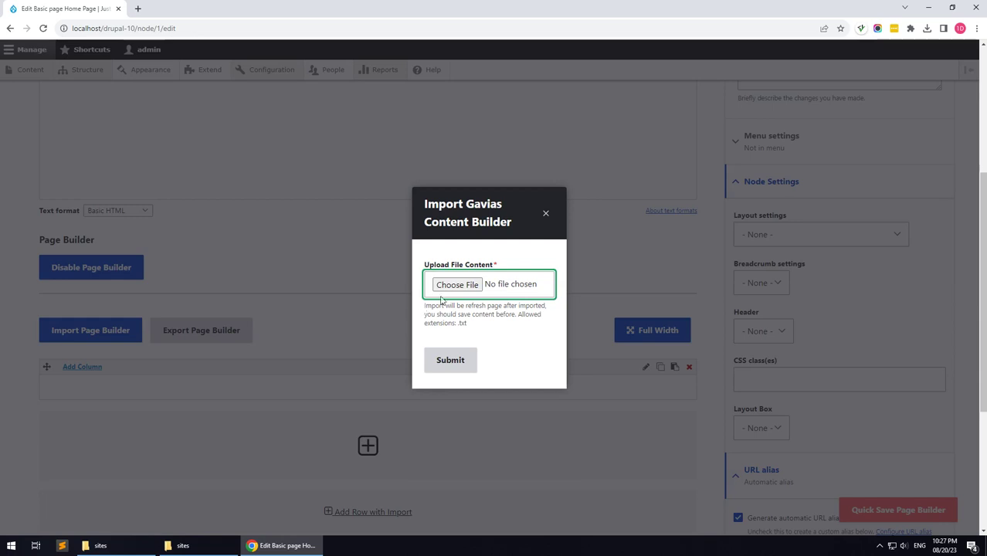
Step: Switch to File Explorer, extract export_pagebuilder_files.zip into its own folder in the theme package, and move the window beside the import dialog
{"action": "left_click", "coordinate": [194, 548]}
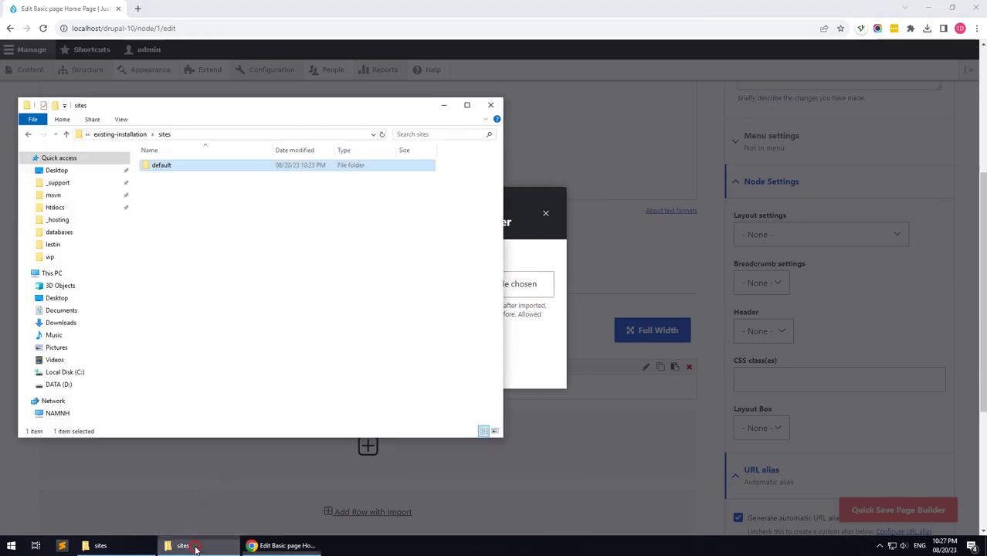
{"action": "left_click", "coordinate": [66, 134]}
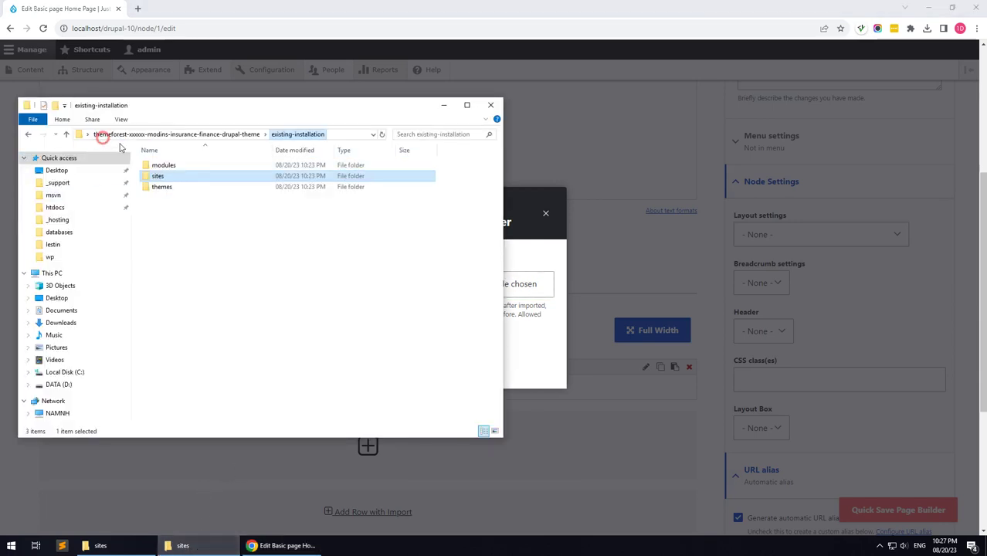
{"action": "left_click", "coordinate": [188, 133]}
{"action": "left_click", "coordinate": [183, 231]}
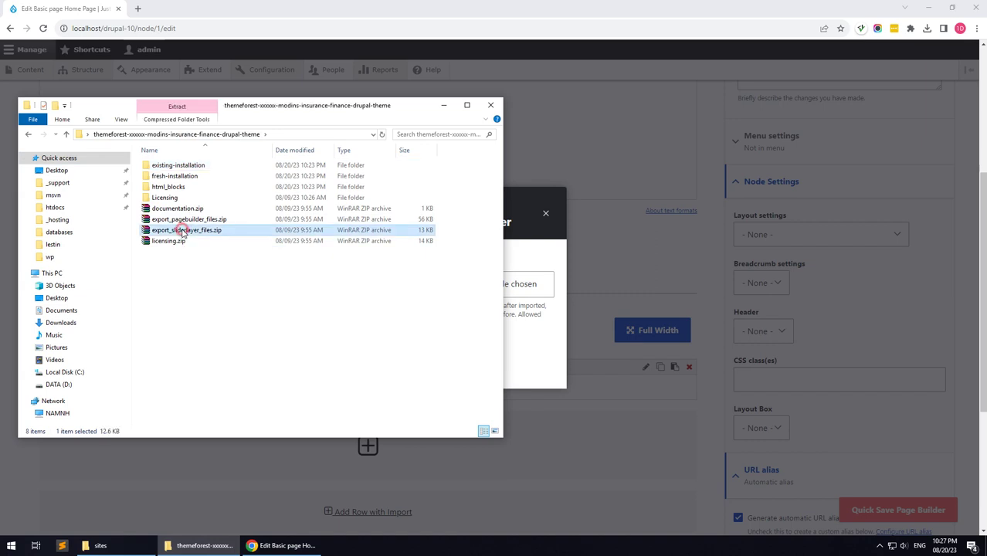
{"action": "right_click", "coordinate": [185, 220]}
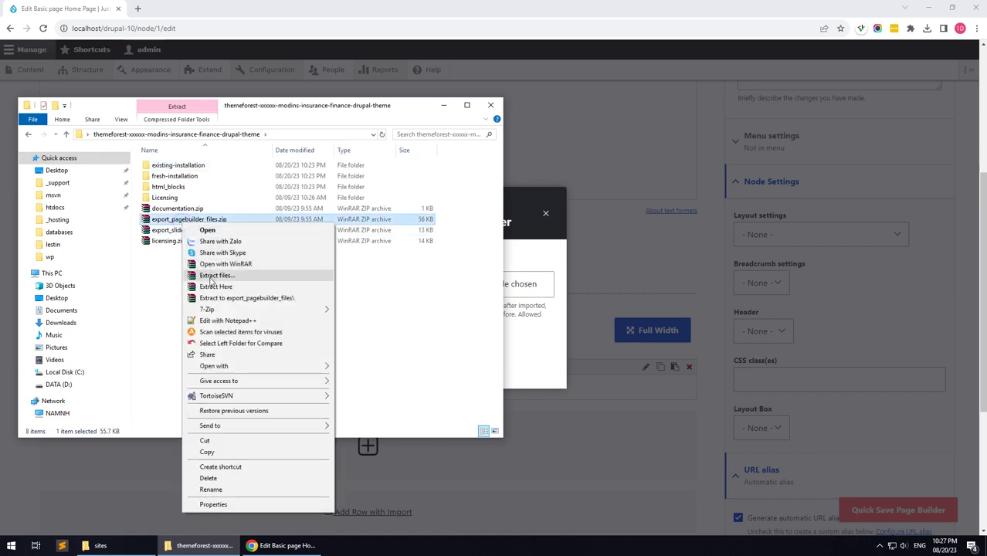
{"action": "left_click", "coordinate": [239, 298]}
{"action": "left_click_drag", "start_coordinate": [234, 108], "coordinate": [743, 106]}
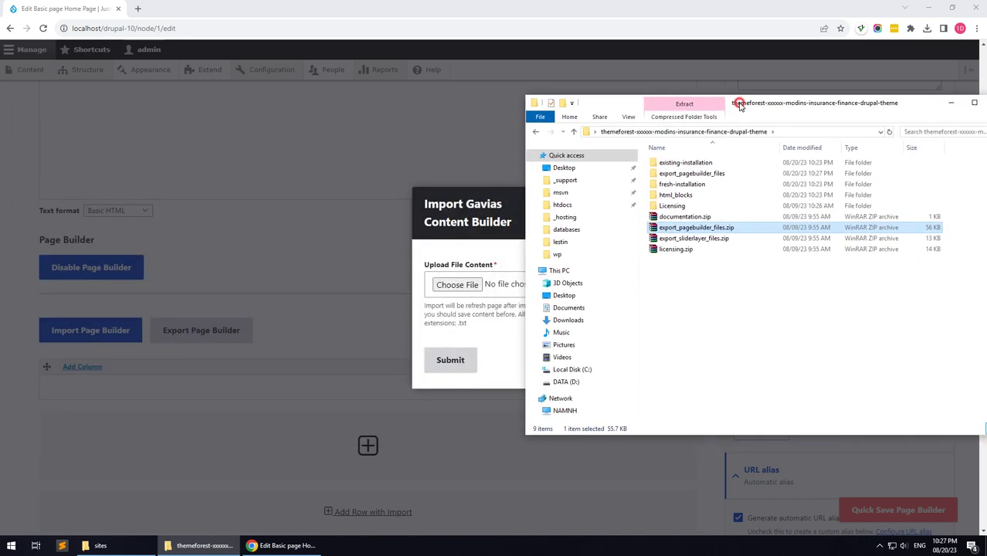
Step: Import 01-home-01.txt from the extracted export_pagebuilder_files folder into the Home Page's page builder
{"action": "double_click", "coordinate": [700, 174]}
{"action": "double_click", "coordinate": [683, 165]}
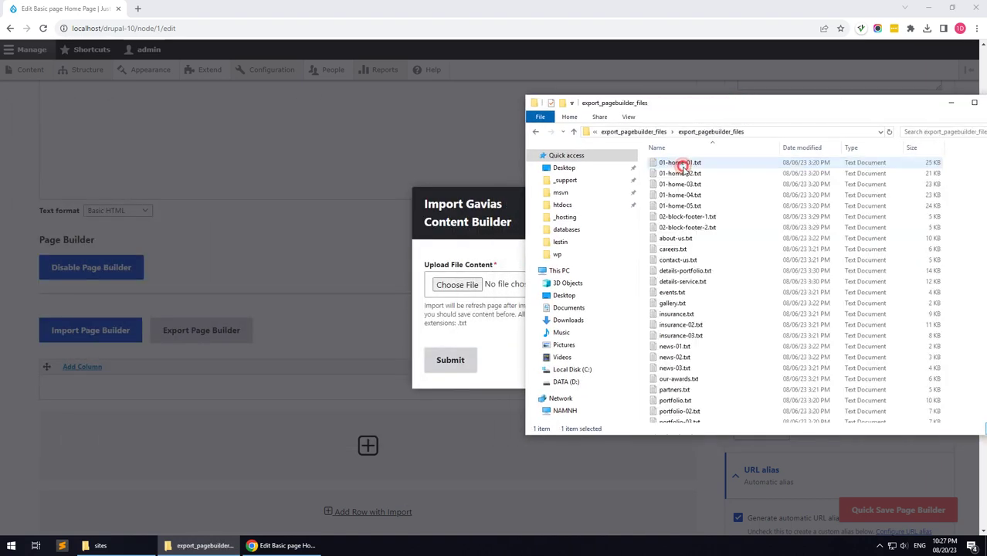
{"action": "left_click", "coordinate": [677, 163]}
{"action": "left_click_drag", "start_coordinate": [678, 163], "coordinate": [463, 286]}
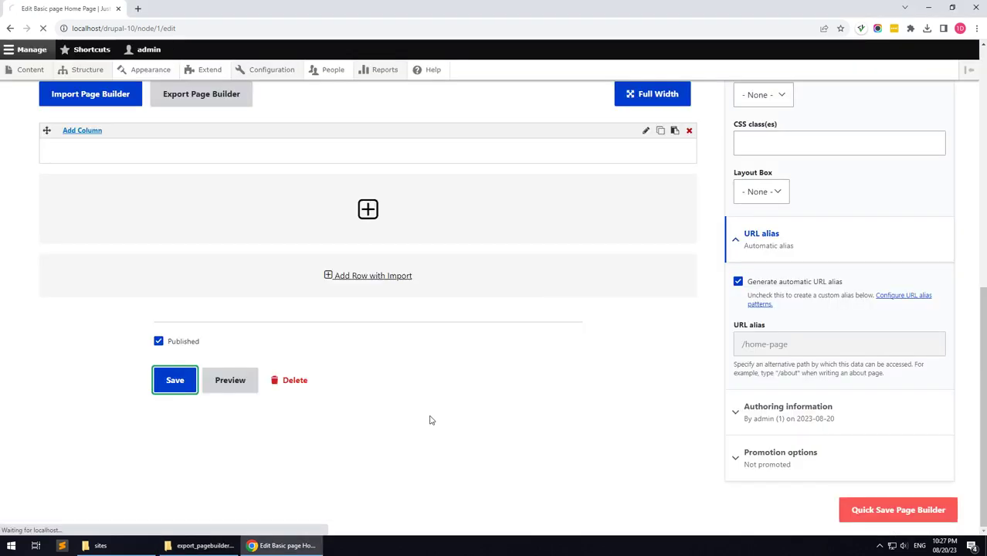
Step: Set the Home Page's layout to "Fullwith no sidebar (use for block builder)" and its breadcrumb setting to Disable
{"action": "scroll", "coordinate": [275, 397], "scroll_direction": "up", "scroll_amount": 2}
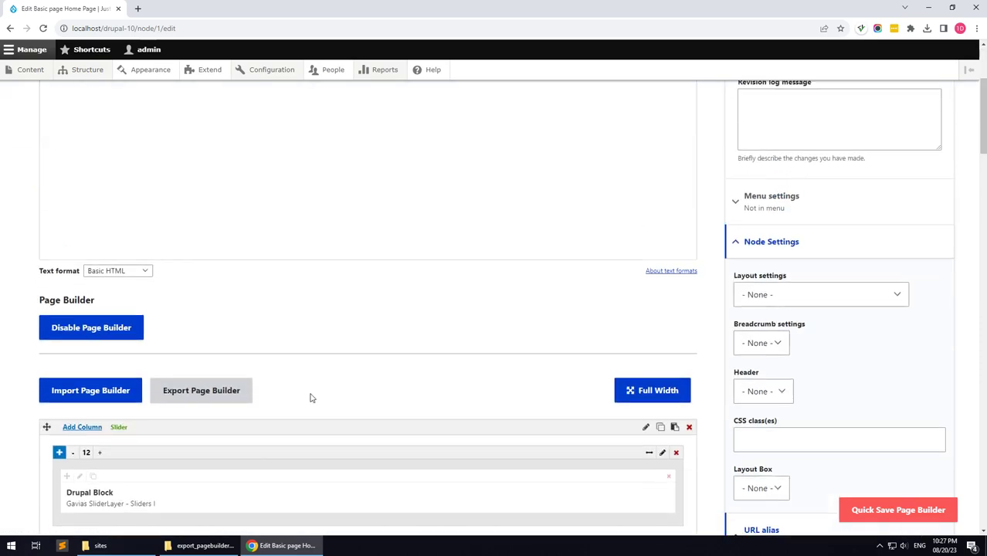
{"action": "left_click", "coordinate": [762, 340]}
{"action": "left_click", "coordinate": [765, 367]}
{"action": "left_click", "coordinate": [762, 387]}
{"action": "left_click", "coordinate": [755, 426]}
{"action": "scroll", "coordinate": [759, 348], "scroll_direction": "down", "scroll_amount": 4}
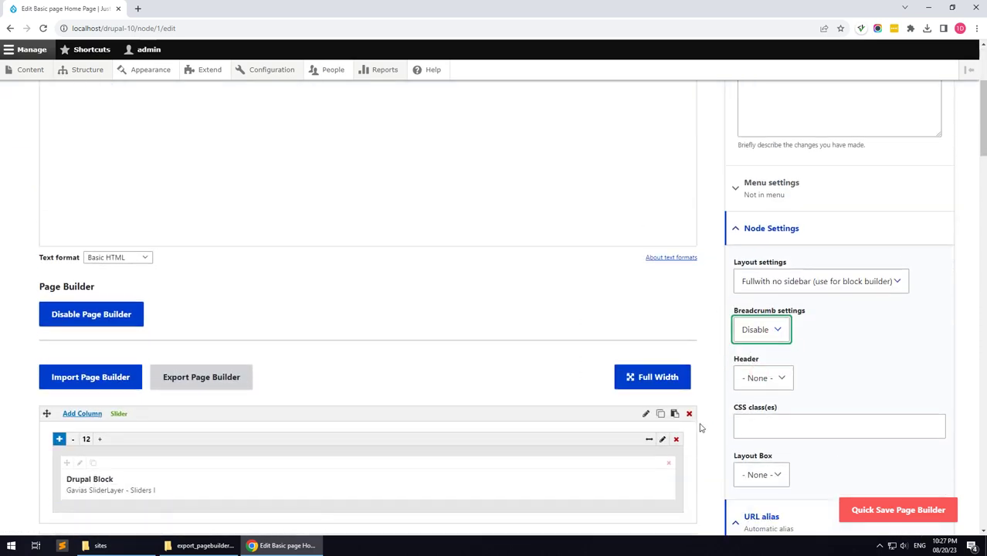
Step: Give the Home Page the CSS class hidden-title and save the page
{"action": "left_click", "coordinate": [758, 284]}
{"action": "left_click", "coordinate": [795, 301]}
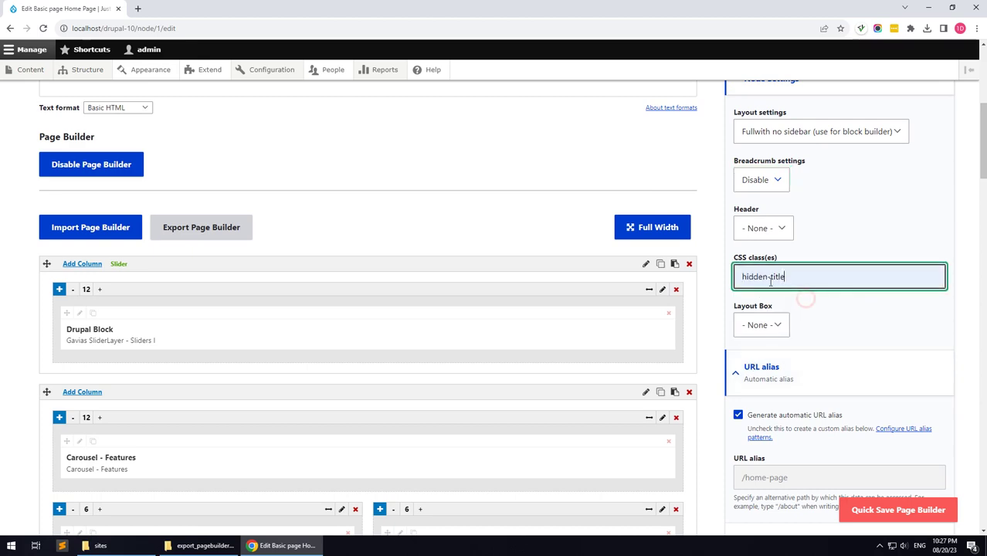
{"action": "scroll", "coordinate": [390, 359], "scroll_direction": "down", "scroll_amount": 4}
{"action": "scroll", "coordinate": [289, 370], "scroll_direction": "down", "scroll_amount": 20}
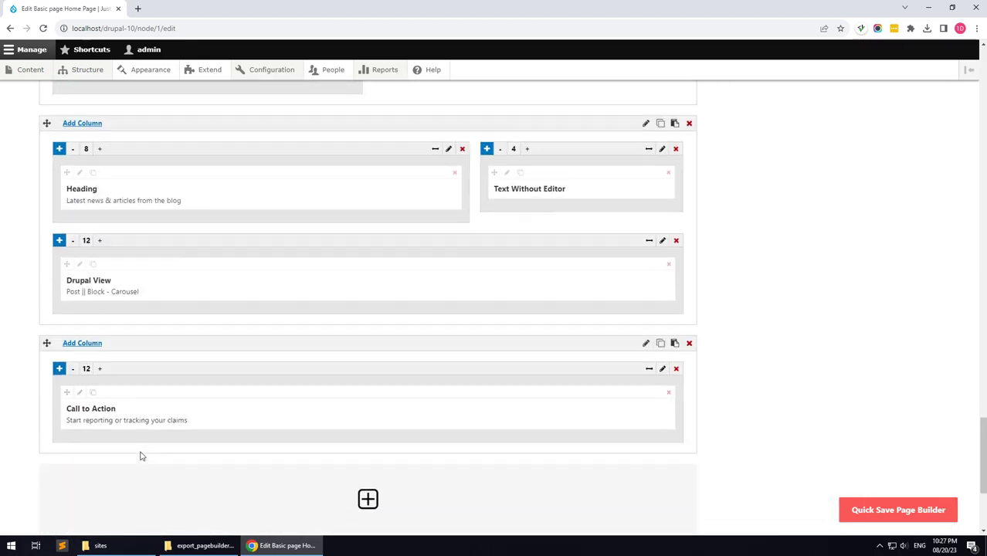
{"action": "scroll", "coordinate": [140, 456], "scroll_direction": "down", "scroll_amount": 3}
{"action": "left_click", "coordinate": [177, 472]}
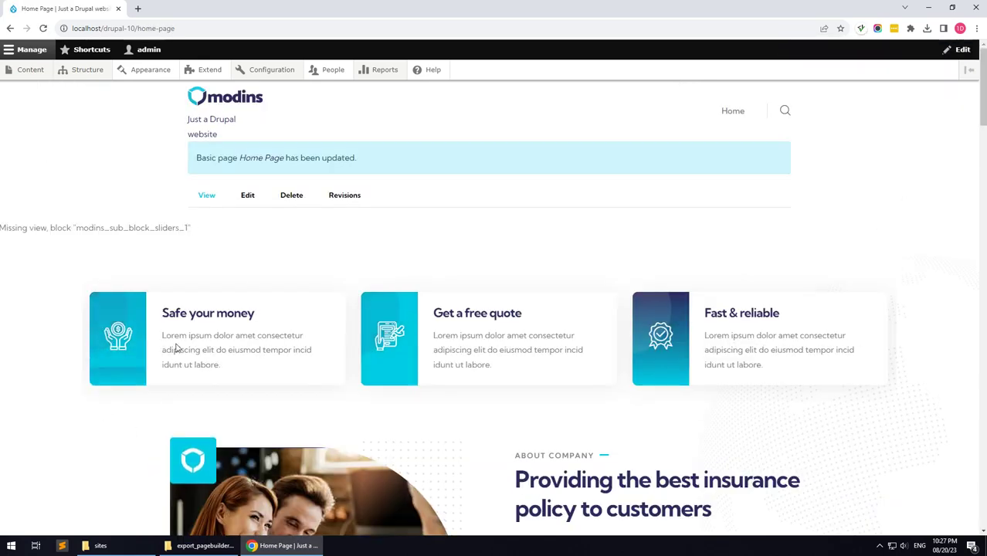
Step: Check the saved Home Page, and create a Gavias slider layer group titled "Slider Main"
{"action": "scroll", "coordinate": [90, 256], "scroll_direction": "down", "scroll_amount": 6}
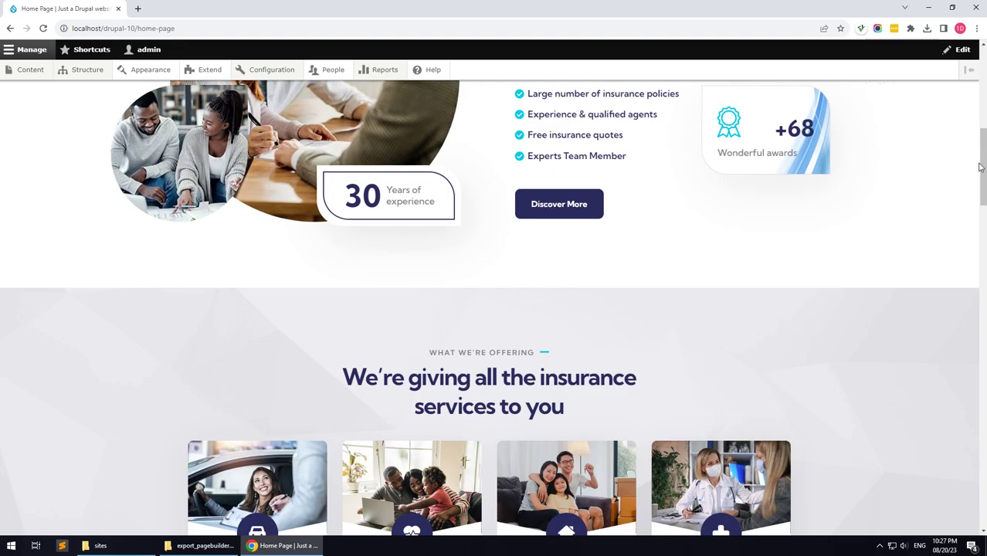
{"action": "left_click_drag", "start_coordinate": [984, 167], "coordinate": [956, 68]}
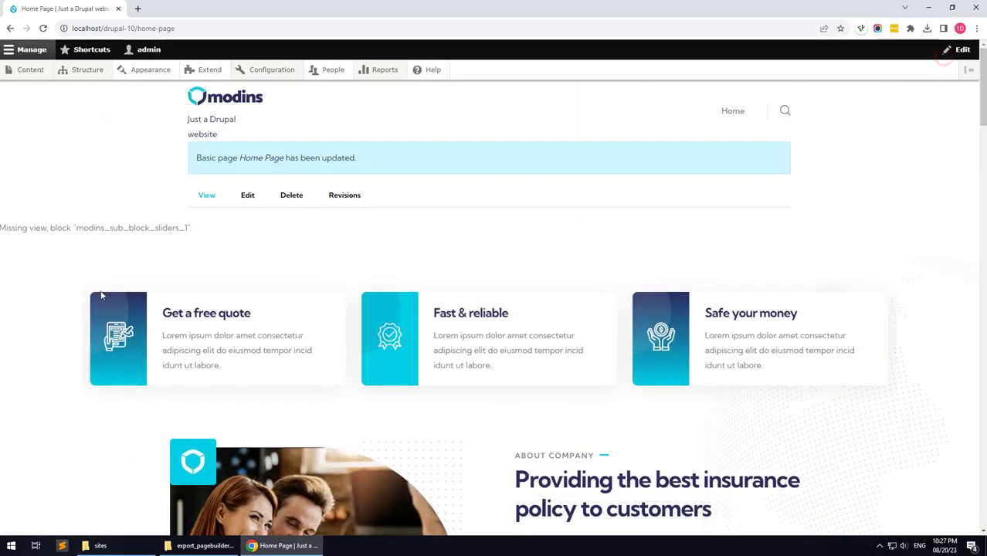
{"action": "left_click", "coordinate": [136, 224]}
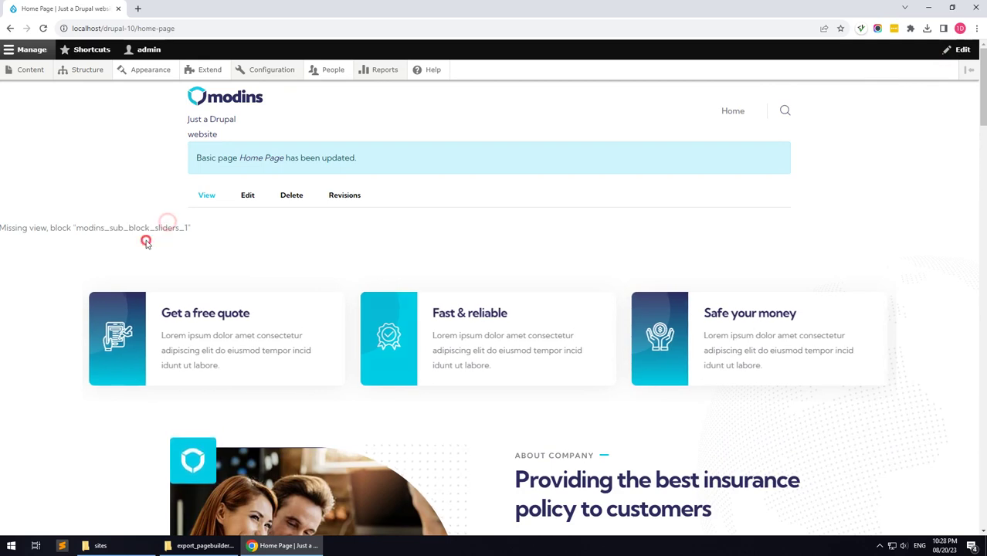
{"action": "mouse_move", "coordinate": [77, 71]}
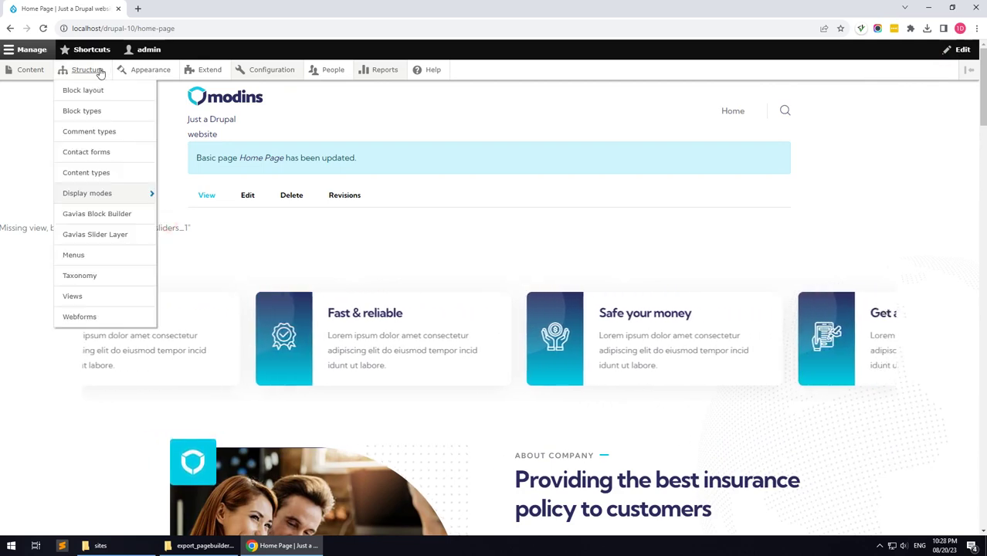
{"action": "left_click", "coordinate": [85, 234]}
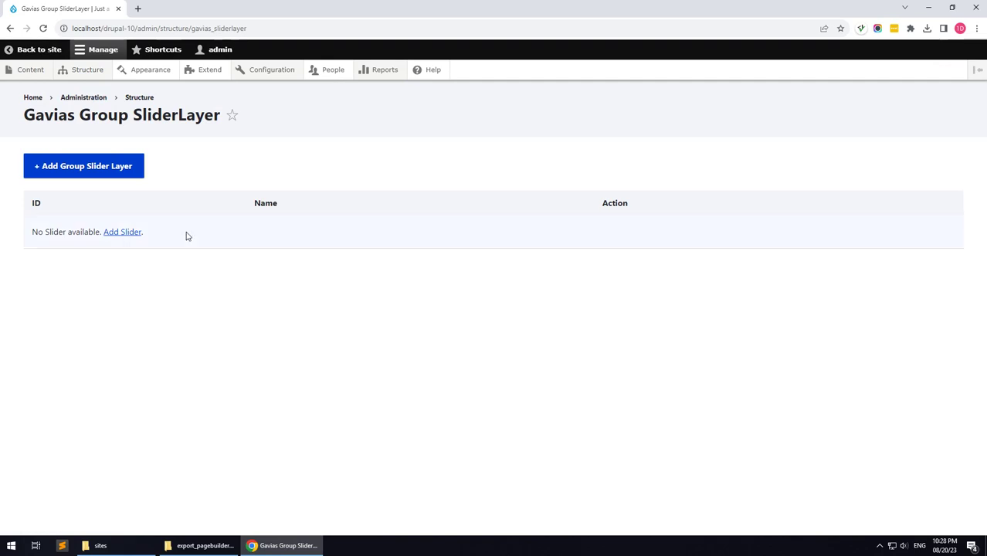
{"action": "left_click", "coordinate": [108, 177]}
{"action": "left_click", "coordinate": [95, 182]}
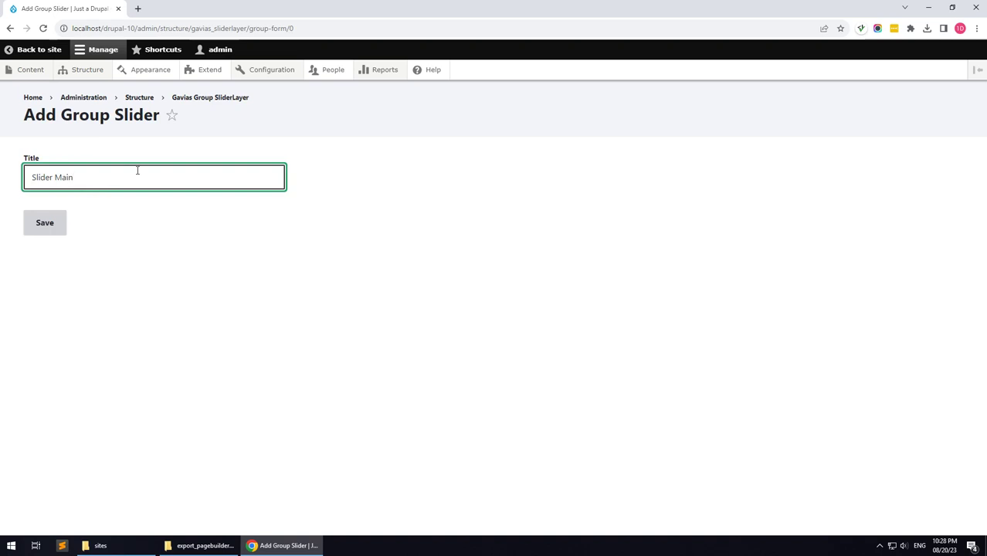
{"action": "left_click", "coordinate": [58, 230]}
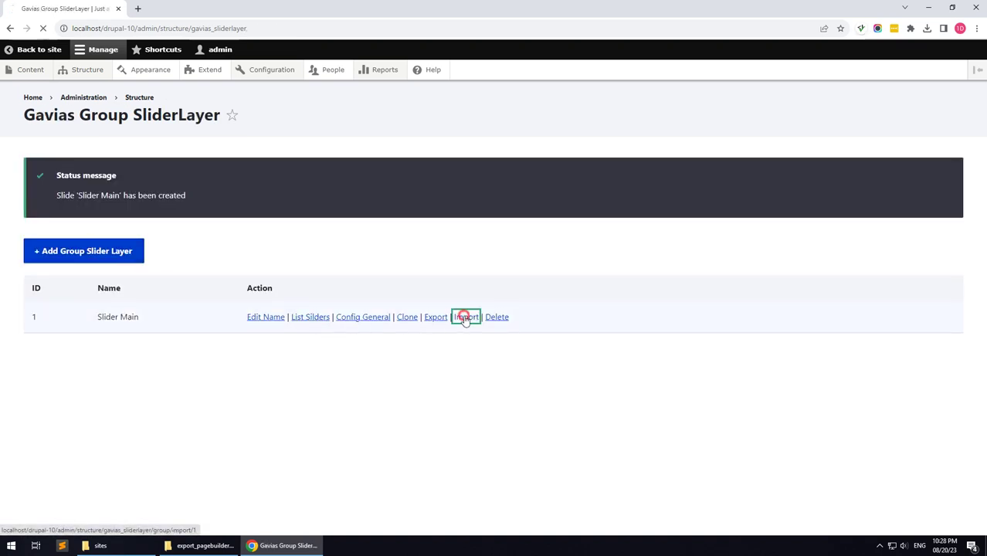
Step: Switch to File Explorer and extract export_sliderlayer_files.zip into its own folder in the theme package
{"action": "left_click", "coordinate": [199, 547]}
{"action": "left_click", "coordinate": [643, 132]}
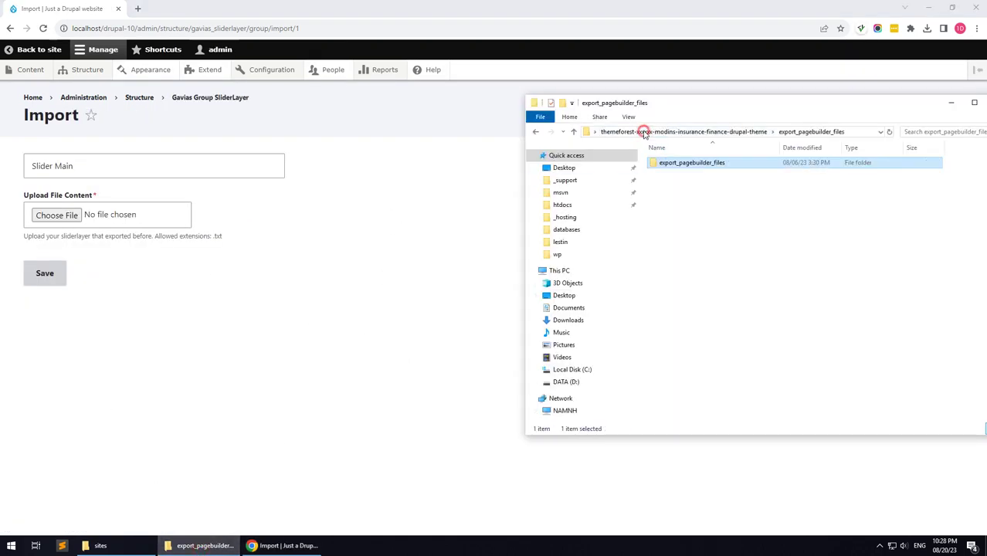
{"action": "left_click", "coordinate": [704, 135]}
{"action": "left_click", "coordinate": [690, 239]}
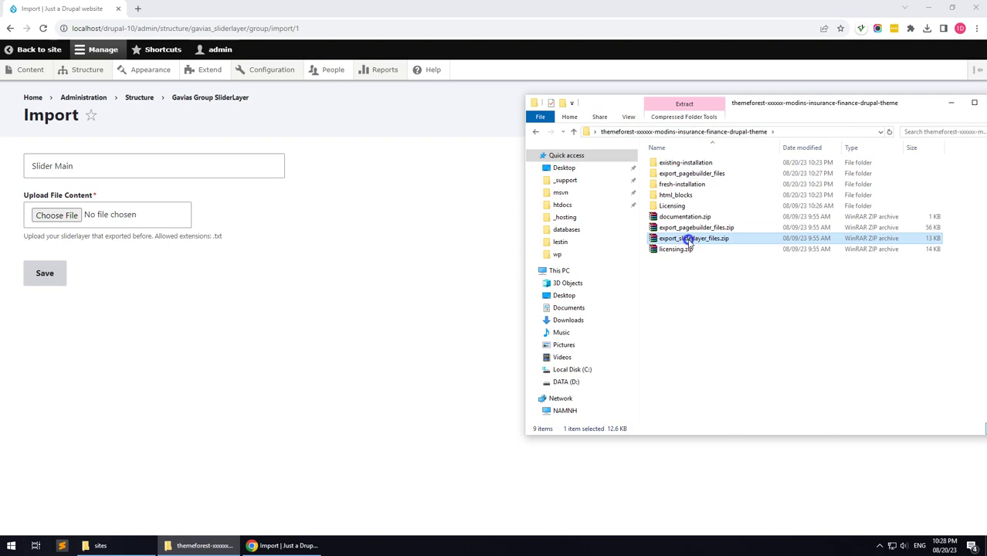
{"action": "right_click", "coordinate": [690, 241]}
{"action": "left_click", "coordinate": [723, 306]}
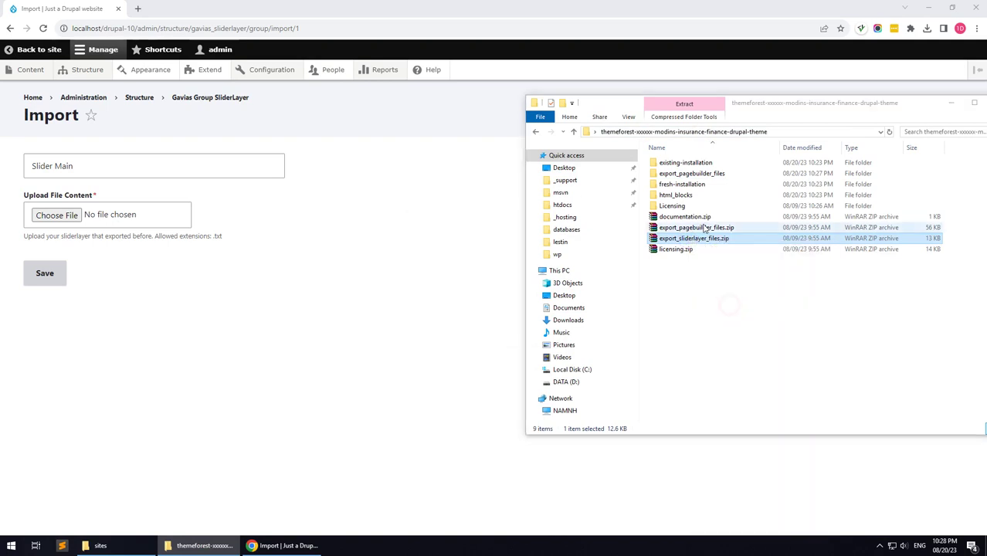
Step: Upload sliderlayer-01.txt from the extracted folder as the import file for Slider Main and save the import
{"action": "double_click", "coordinate": [688, 183]}
{"action": "left_click_drag", "start_coordinate": [683, 162], "coordinate": [53, 215]}
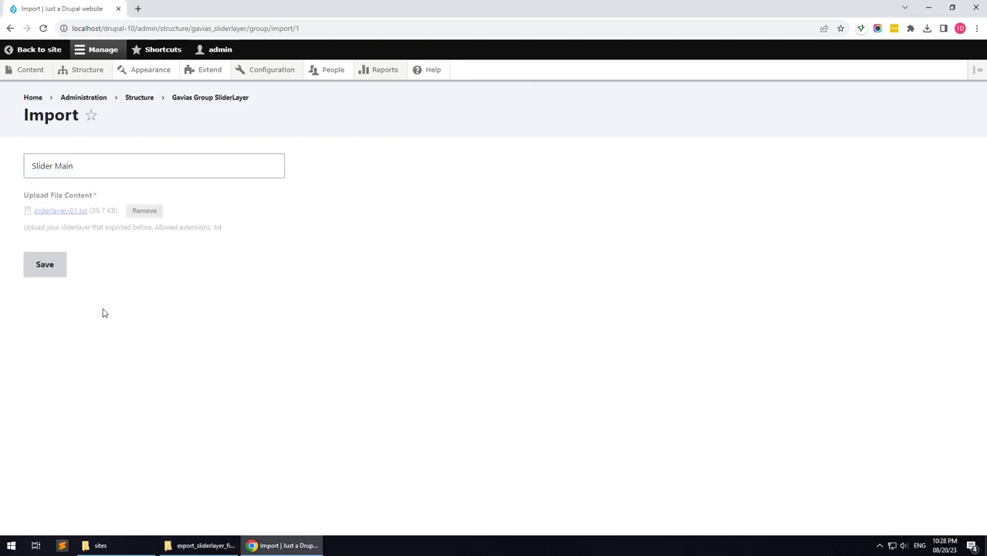
{"action": "left_click", "coordinate": [60, 270]}
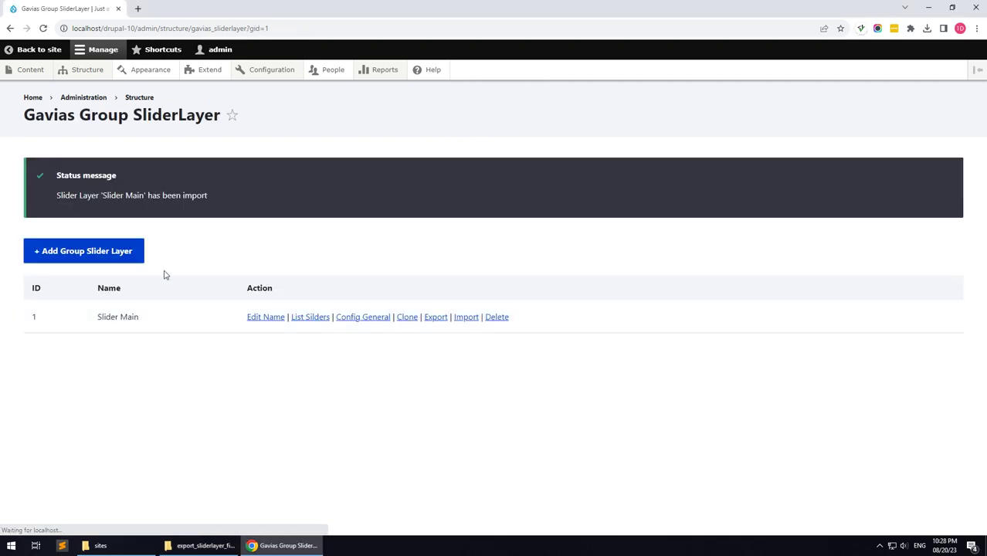
Step: Place the "Gavias SliderLayer - Slider Main" block in the Other region of the Modins Subtheme block layout and save it
{"action": "mouse_move", "coordinate": [101, 77]}
{"action": "left_click", "coordinate": [99, 95]}
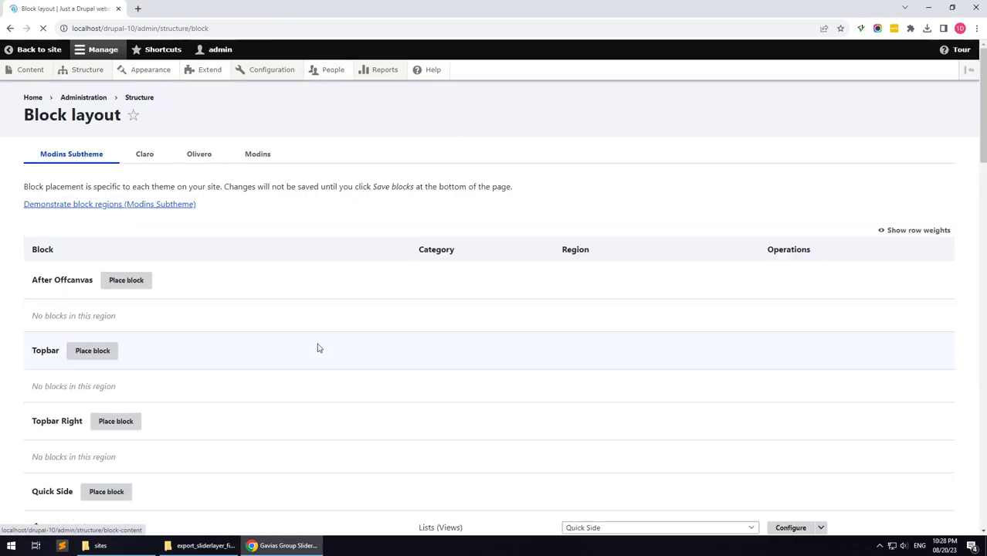
{"action": "scroll", "coordinate": [309, 346], "scroll_direction": "down", "scroll_amount": 8}
{"action": "scroll", "coordinate": [298, 346], "scroll_direction": "down", "scroll_amount": 10}
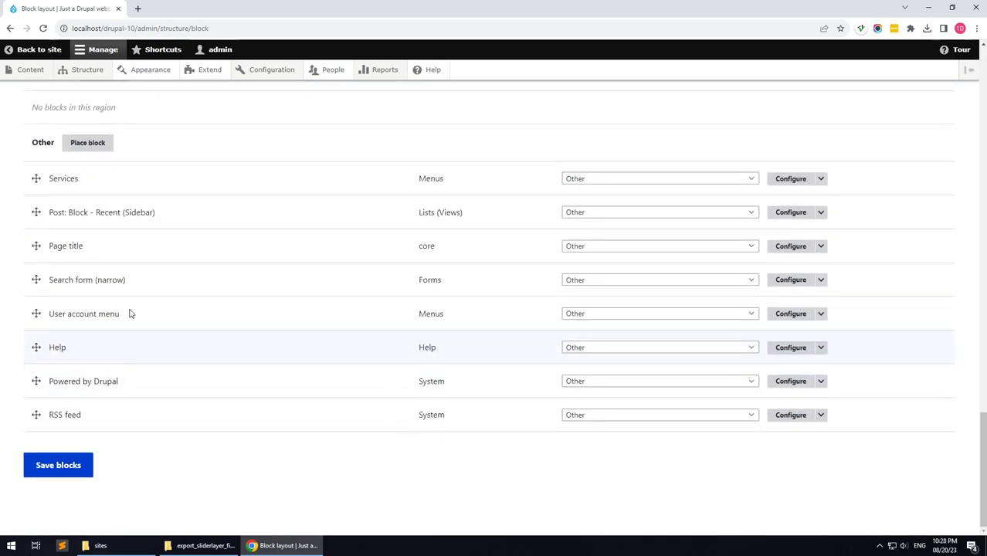
{"action": "left_click", "coordinate": [99, 142]}
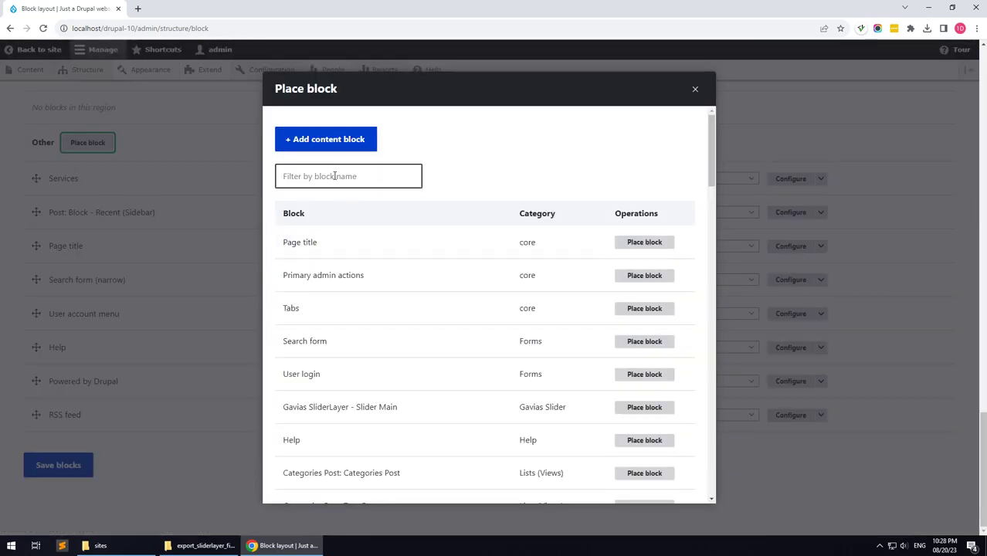
{"action": "left_click", "coordinate": [334, 175]}
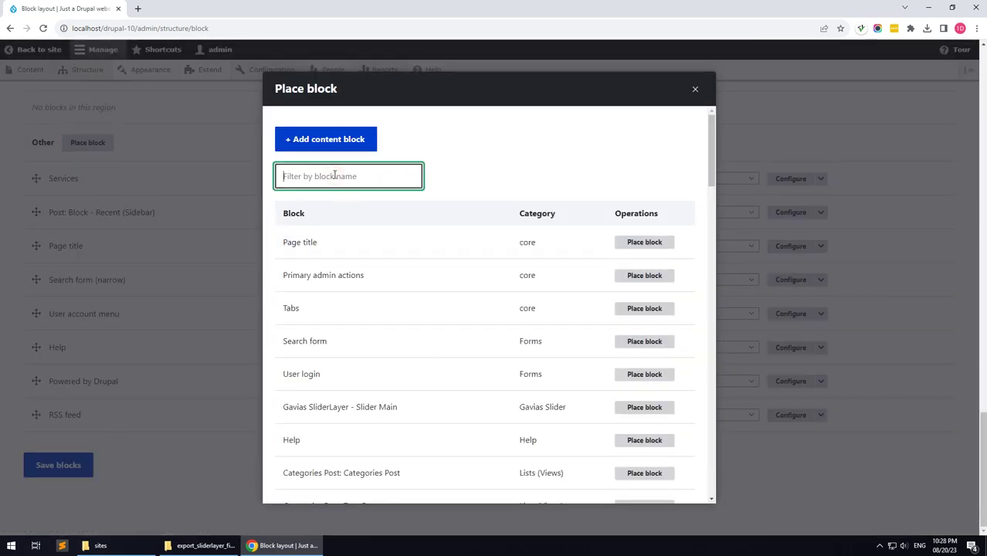
{"action": "type", "text": "slider"}
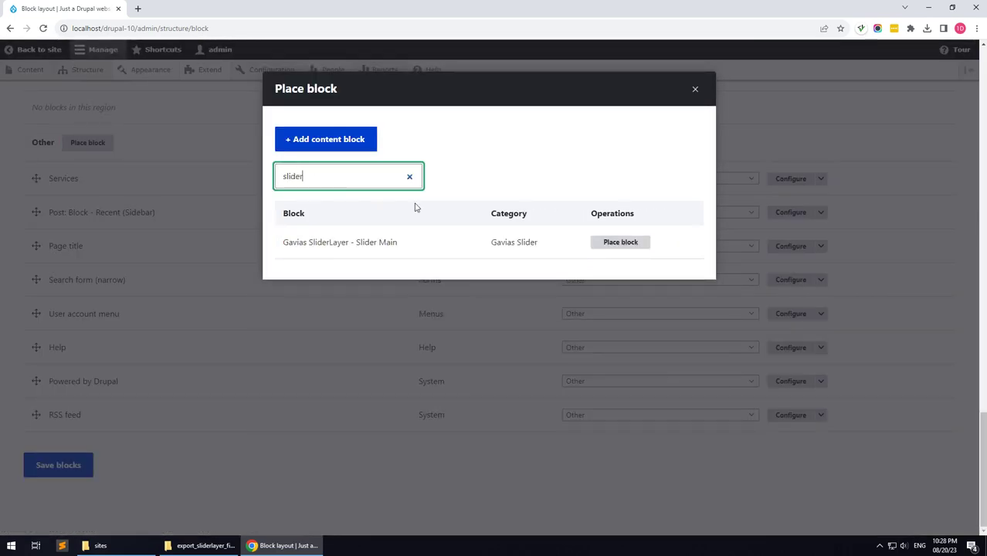
{"action": "left_click", "coordinate": [619, 244]}
{"action": "left_click", "coordinate": [287, 229]}
{"action": "left_click", "coordinate": [672, 487]}
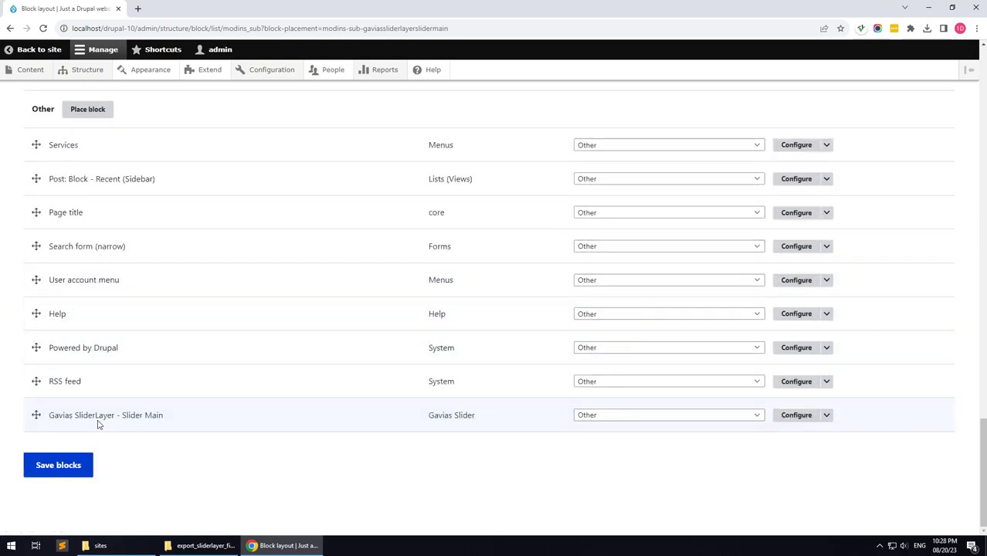
Step: Edit the Home Page's first Drupal Block element to use "Gavias SliderLayer - Slider Main" and quick-save the page builder
{"action": "left_click", "coordinate": [31, 80]}
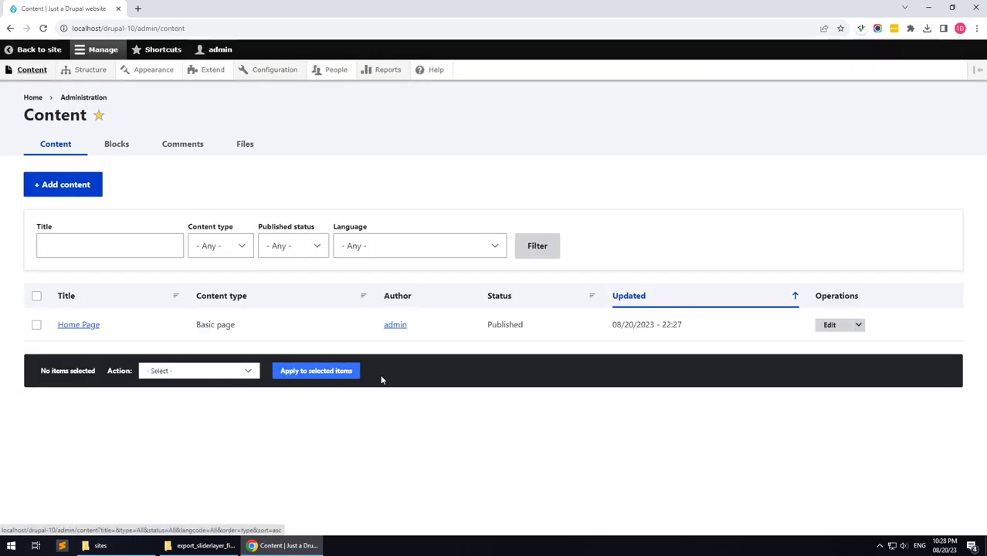
{"action": "left_click", "coordinate": [834, 326]}
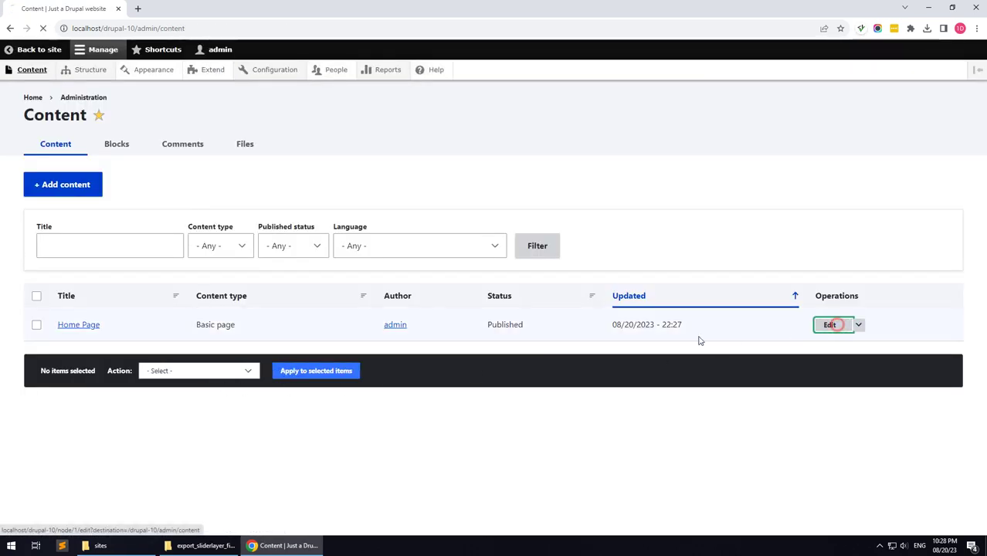
{"action": "scroll", "coordinate": [73, 355], "scroll_direction": "down", "scroll_amount": 5}
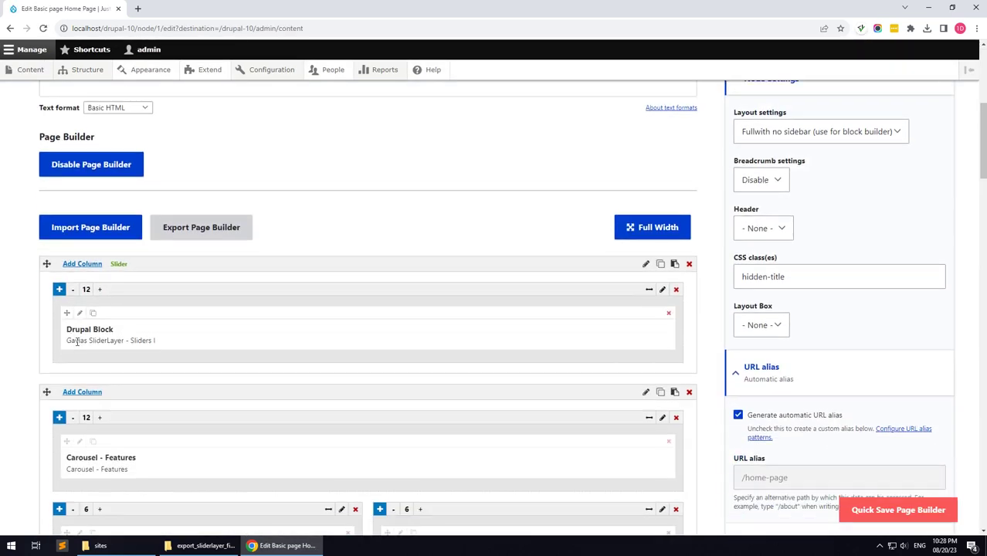
{"action": "left_click", "coordinate": [78, 315]}
{"action": "left_click", "coordinate": [581, 158]}
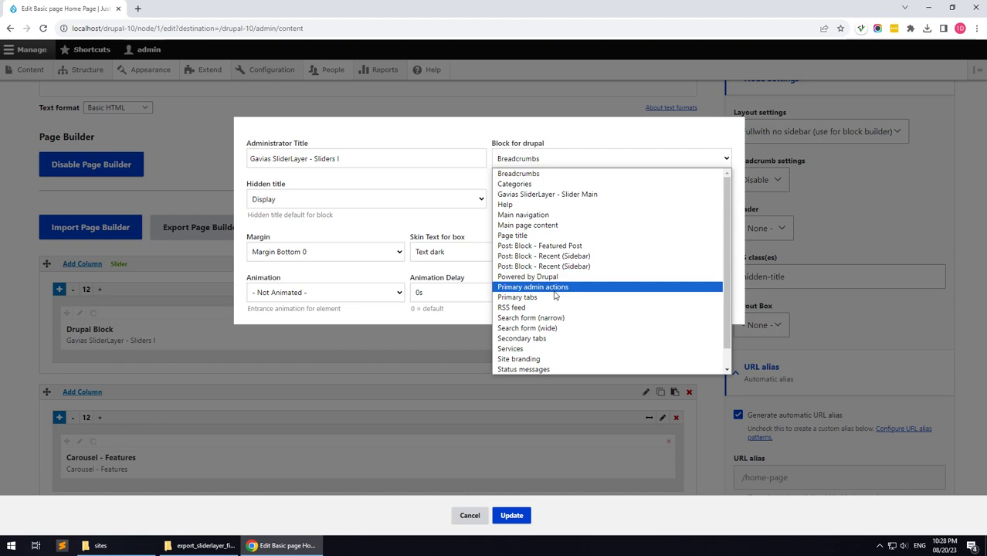
{"action": "scroll", "coordinate": [554, 292], "scroll_direction": "down", "scroll_amount": 1}
{"action": "scroll", "coordinate": [554, 294], "scroll_direction": "up", "scroll_amount": 1}
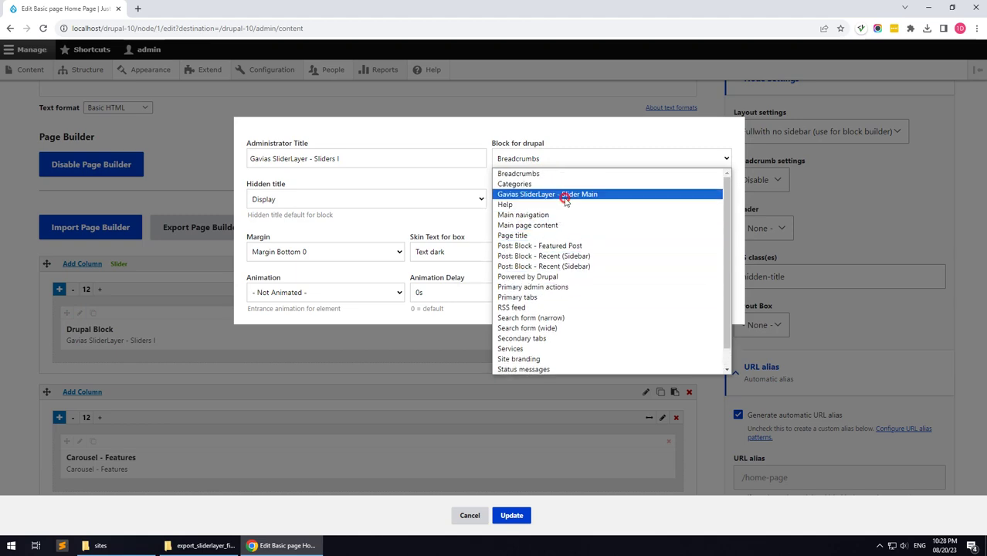
{"action": "left_click", "coordinate": [552, 191]}
{"action": "left_click", "coordinate": [512, 516]}
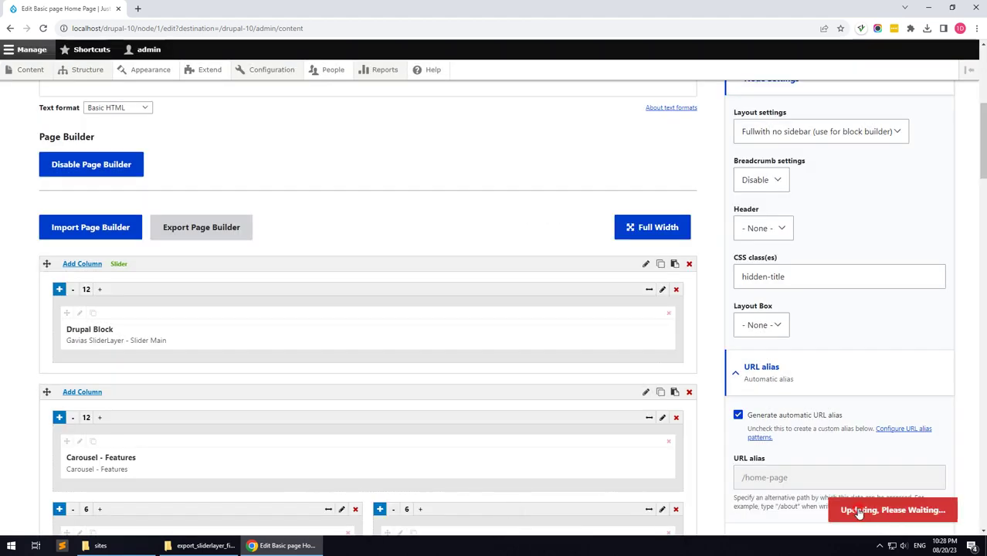
Step: Return to the Home Page's public view and check its slider
{"action": "scroll", "coordinate": [337, 377], "scroll_direction": "up", "scroll_amount": 4}
{"action": "scroll", "coordinate": [334, 381], "scroll_direction": "up", "scroll_amount": 1}
{"action": "left_click", "coordinate": [48, 145]}
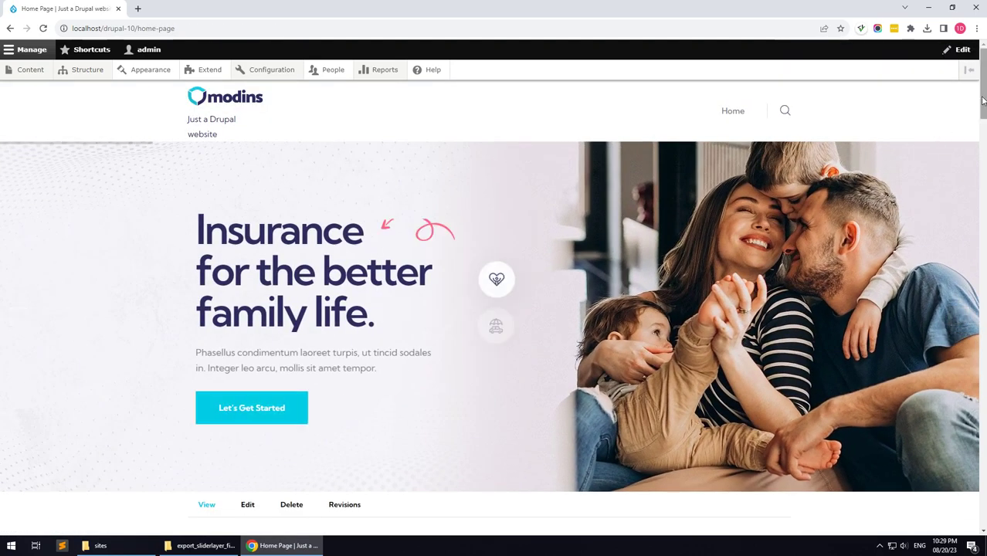
{"action": "mouse_move", "coordinate": [983, 101]}
{"action": "left_mouse_down"}
{"action": "mouse_move", "coordinate": [984, 507]}
{"action": "mouse_move", "coordinate": [983, 100]}
{"action": "left_mouse_up"}
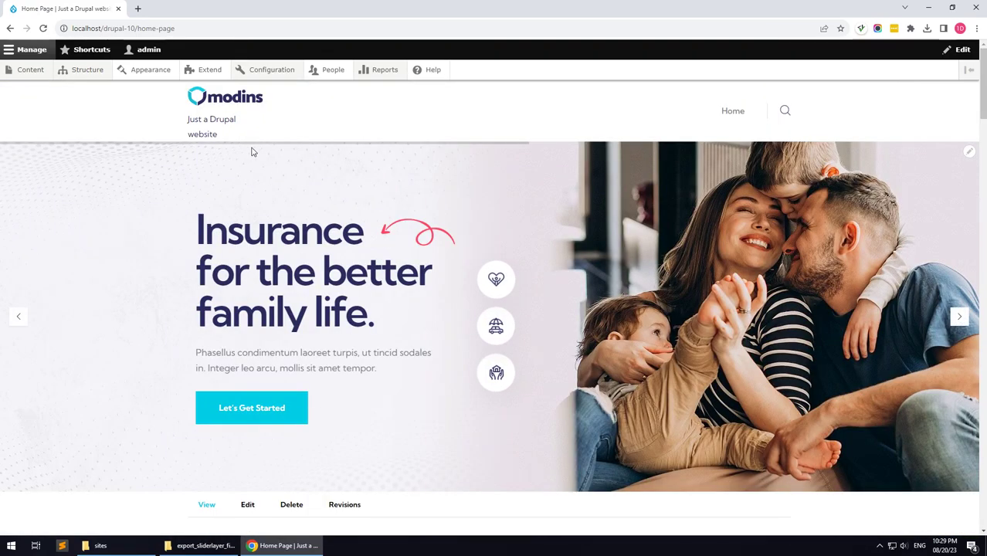
Step: Turn off the site name in the Site branding block's branding elements and save the block
{"action": "mouse_move", "coordinate": [85, 69]}
{"action": "left_click", "coordinate": [80, 90]}
{"action": "scroll", "coordinate": [136, 333], "scroll_direction": "down", "scroll_amount": 3}
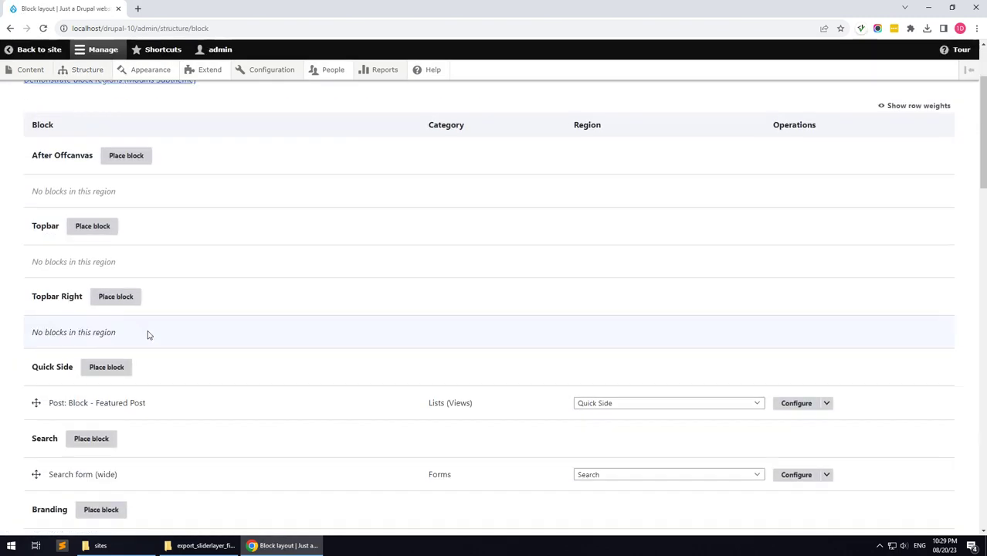
{"action": "left_click", "coordinate": [778, 417]}
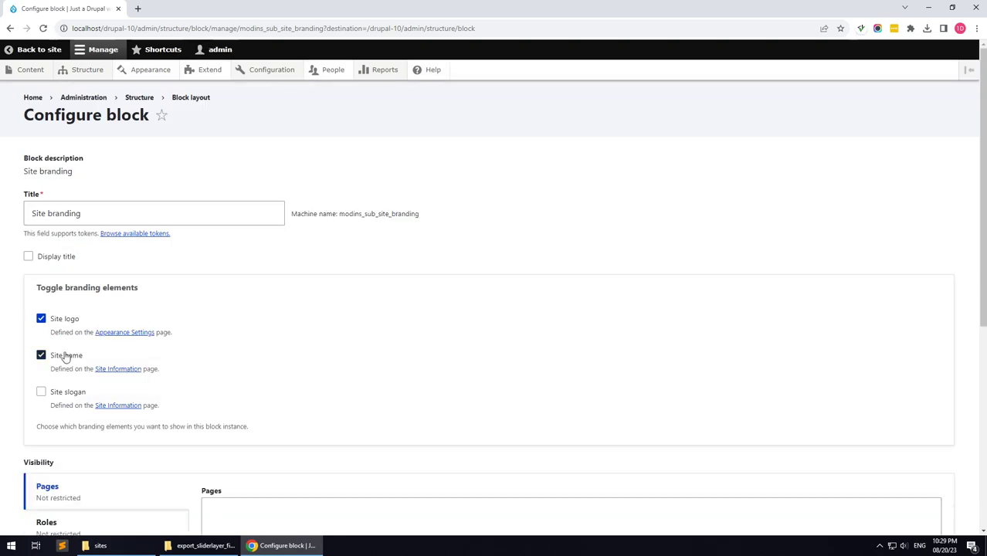
{"action": "scroll", "coordinate": [61, 363], "scroll_direction": "down", "scroll_amount": 5}
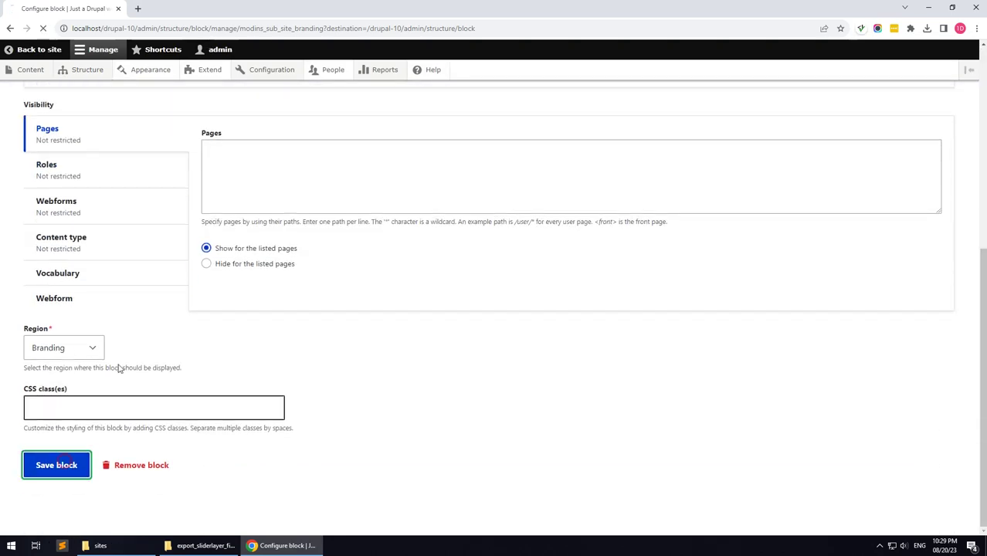
Step: Change the default front page path in the basic site settings, save the configuration and return to the Home Page's public view
{"action": "mouse_move", "coordinate": [288, 92]}
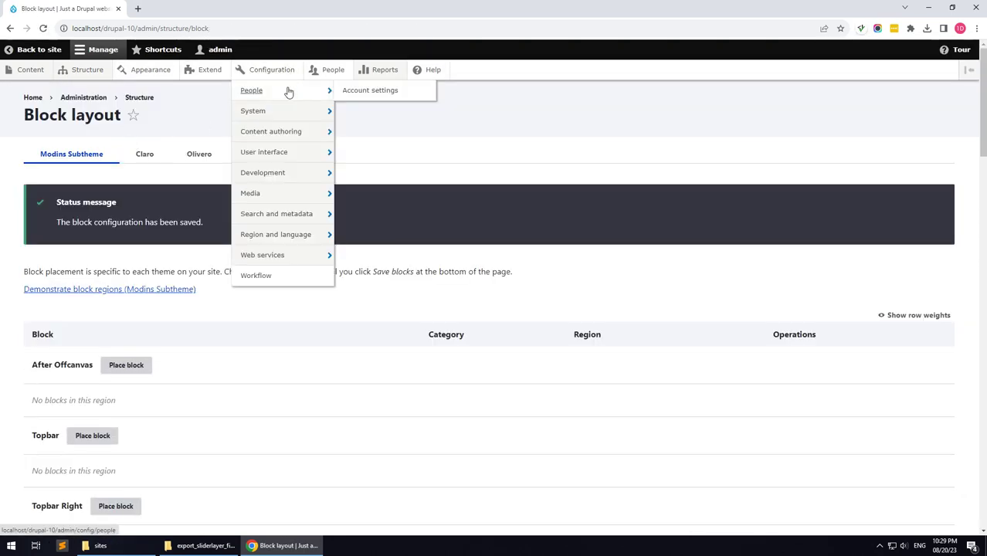
{"action": "left_click", "coordinate": [388, 106]}
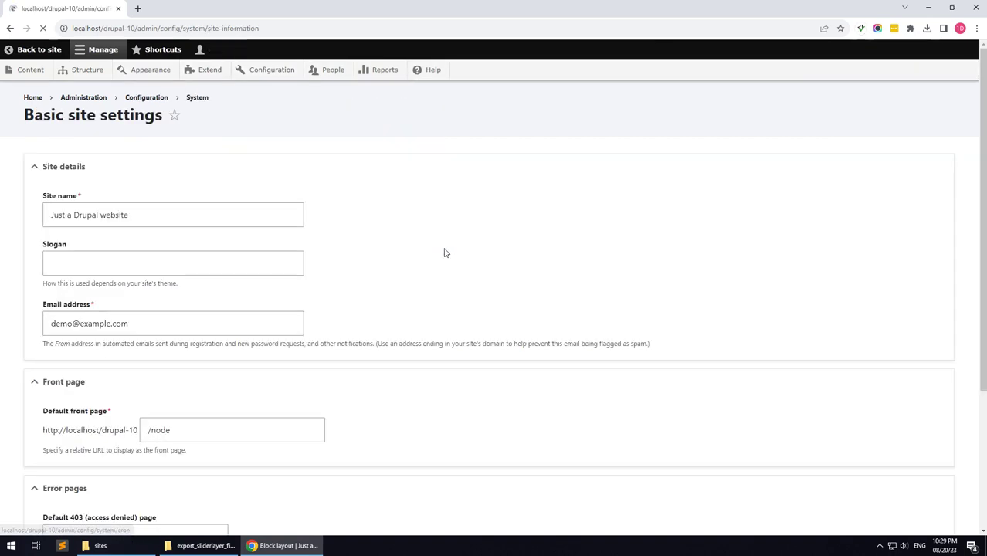
{"action": "scroll", "coordinate": [184, 316], "scroll_direction": "down", "scroll_amount": 2}
{"action": "left_click", "coordinate": [258, 274]}
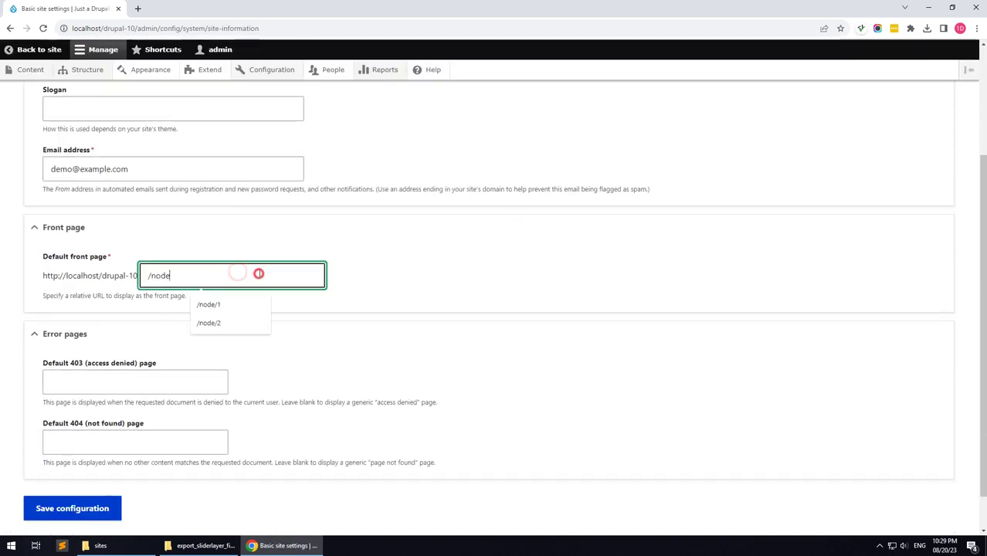
{"action": "left_click", "coordinate": [50, 521]}
{"action": "left_click", "coordinate": [38, 49]}
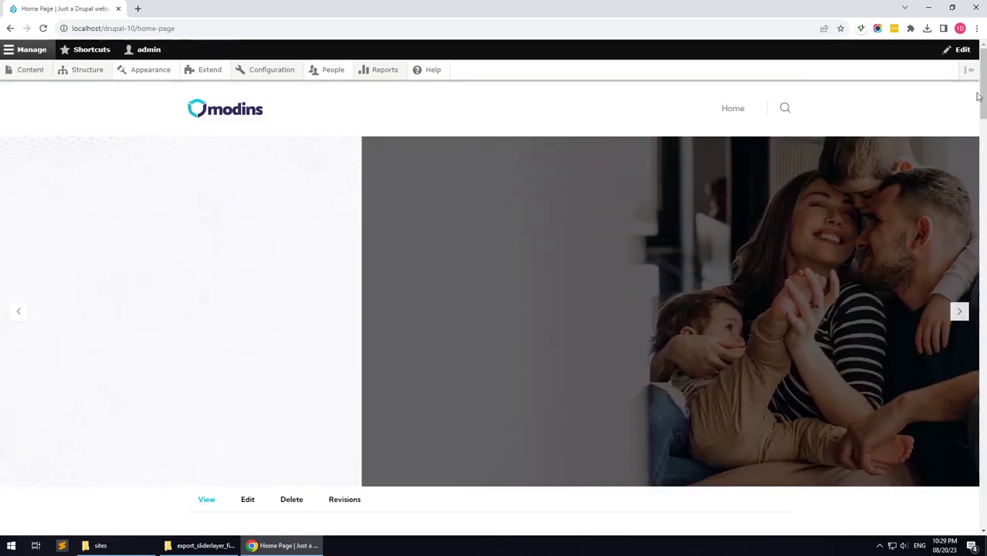
{"action": "mouse_move", "coordinate": [982, 92]}
{"action": "left_mouse_down"}
{"action": "mouse_move", "coordinate": [983, 464]}
{"action": "mouse_move", "coordinate": [984, 92]}
{"action": "left_mouse_up"}
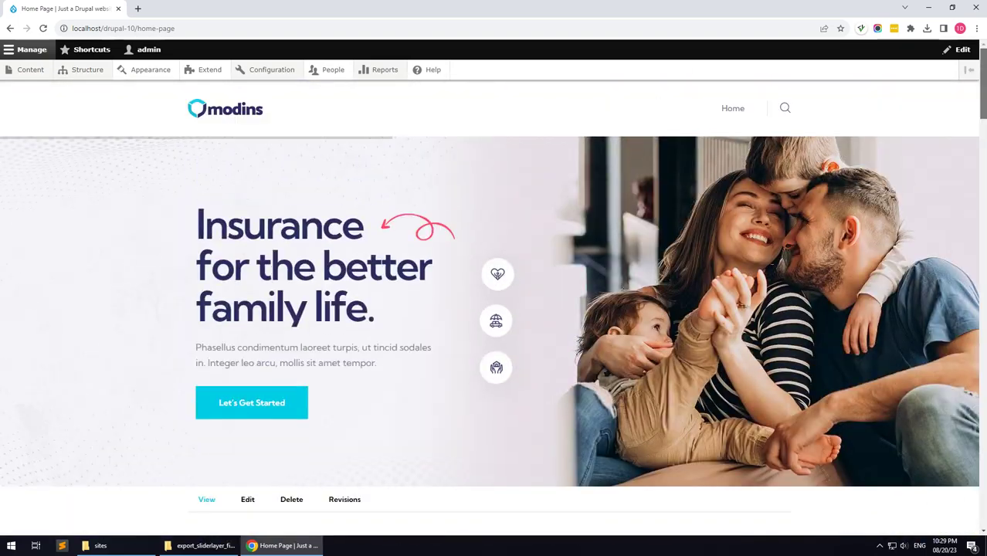
Step: Create a Gavias Content Builder block titled "Footer" with its own machine name and save it
{"action": "mouse_move", "coordinate": [87, 70]}
{"action": "left_click", "coordinate": [85, 217]}
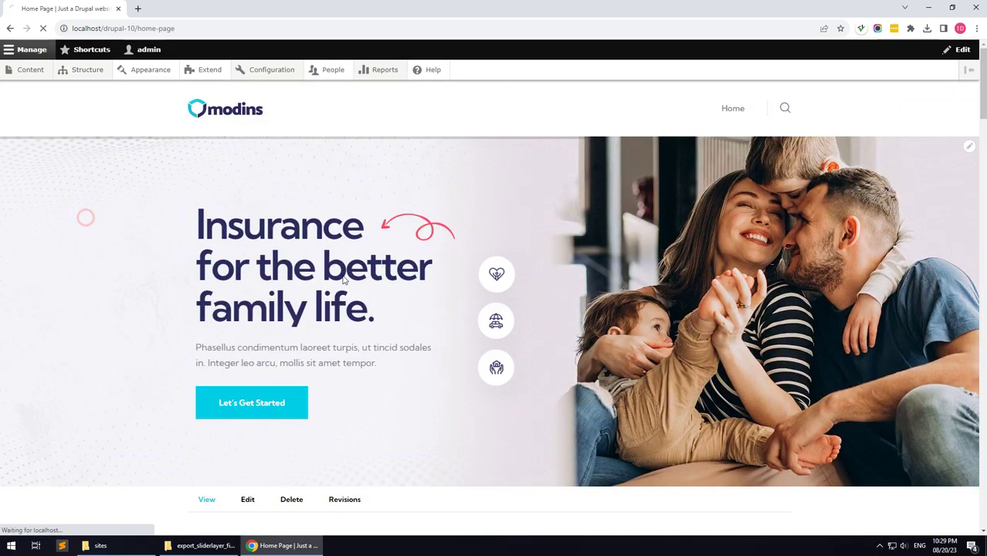
{"action": "left_click", "coordinate": [135, 172]}
{"action": "left_click", "coordinate": [170, 185]}
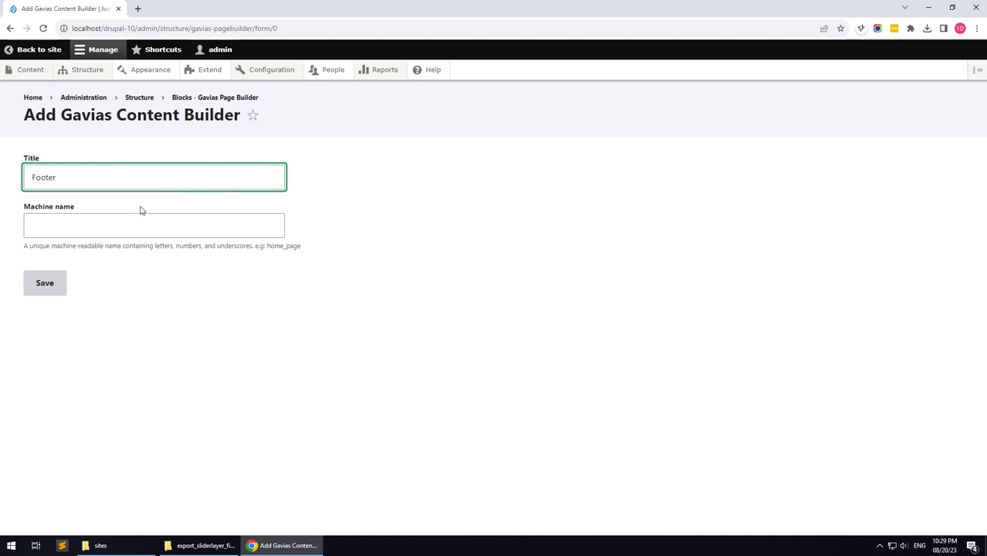
{"action": "left_click", "coordinate": [57, 230]}
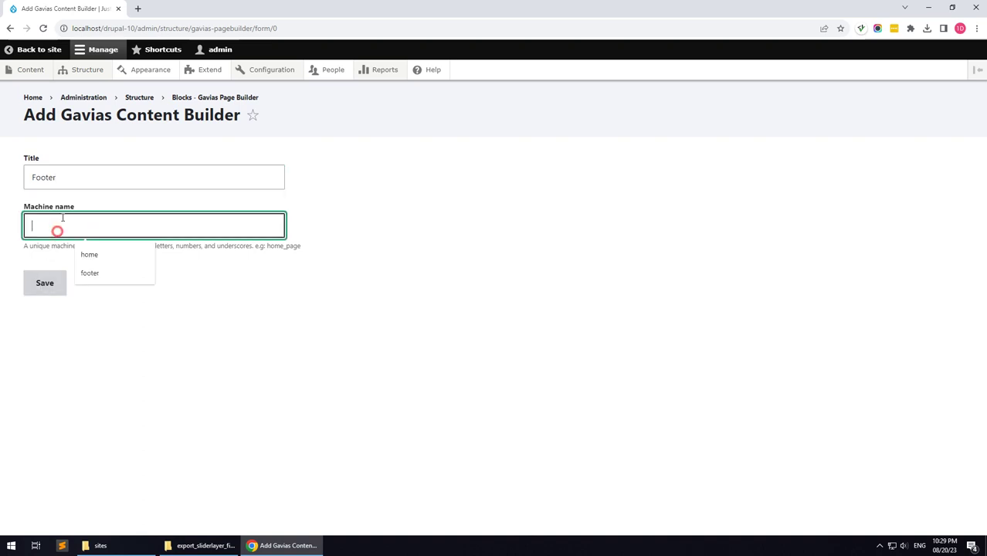
{"action": "left_click", "coordinate": [60, 293]}
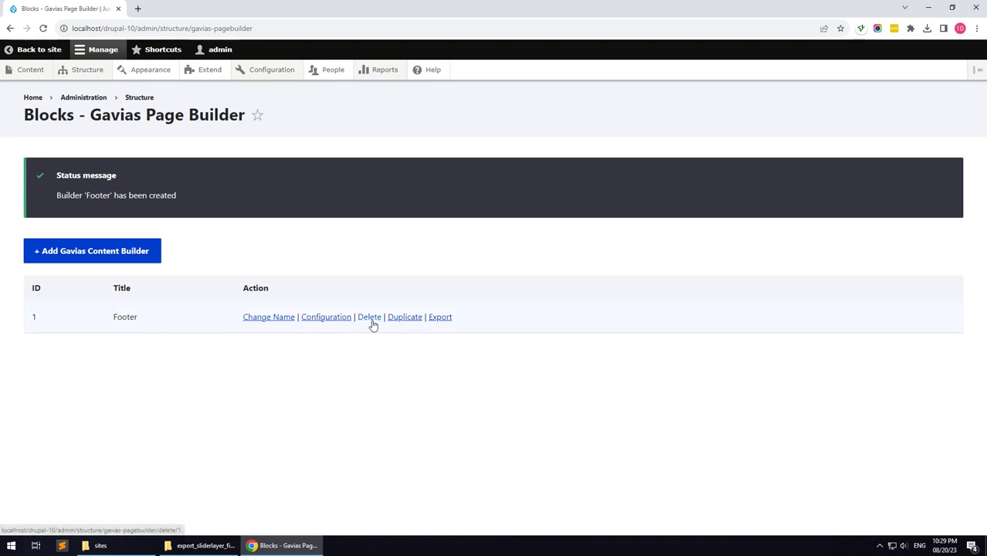
Step: Import 02-block-footer-2.txt from the export_pagebuilder_files folder into the Footer builder and save
{"action": "left_click", "coordinate": [322, 320]}
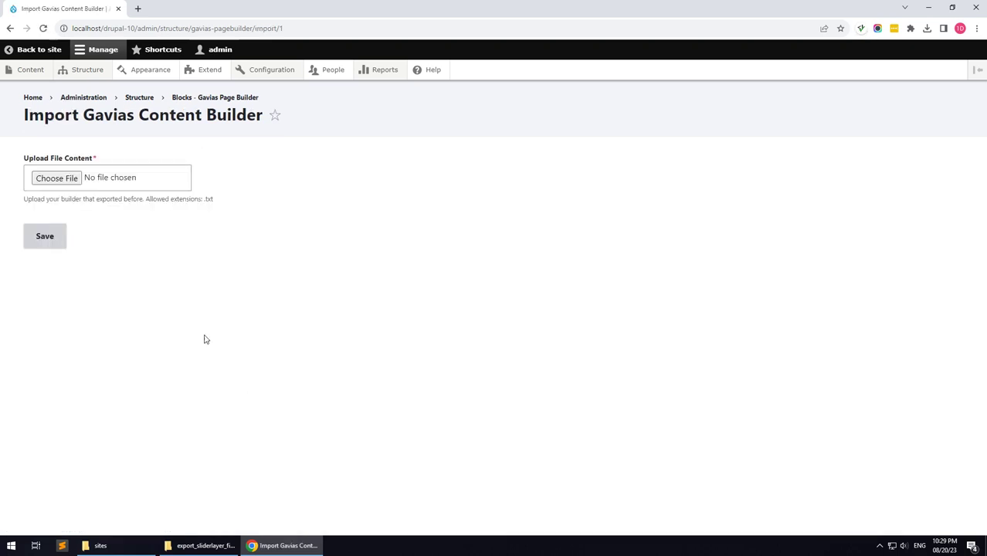
{"action": "left_click", "coordinate": [186, 546]}
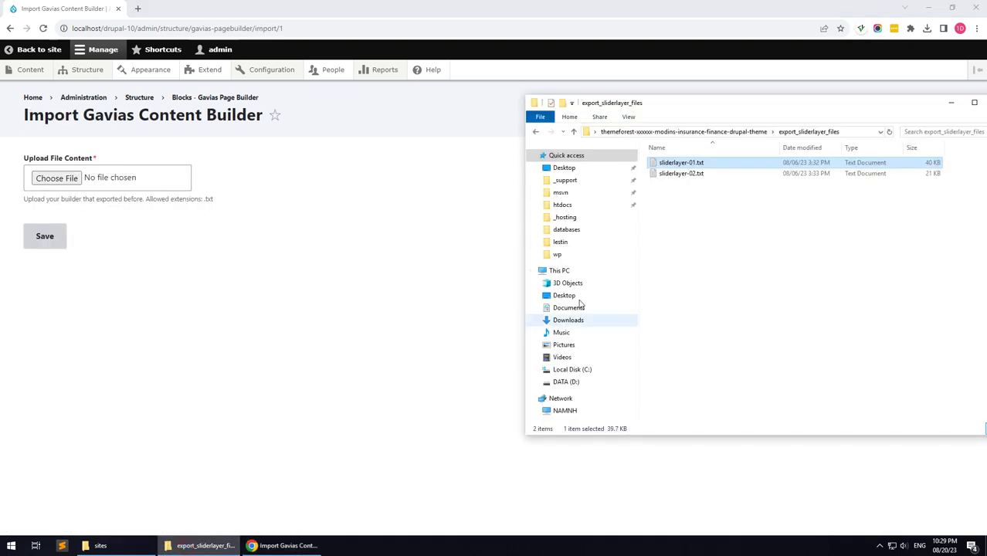
{"action": "left_click", "coordinate": [749, 132]}
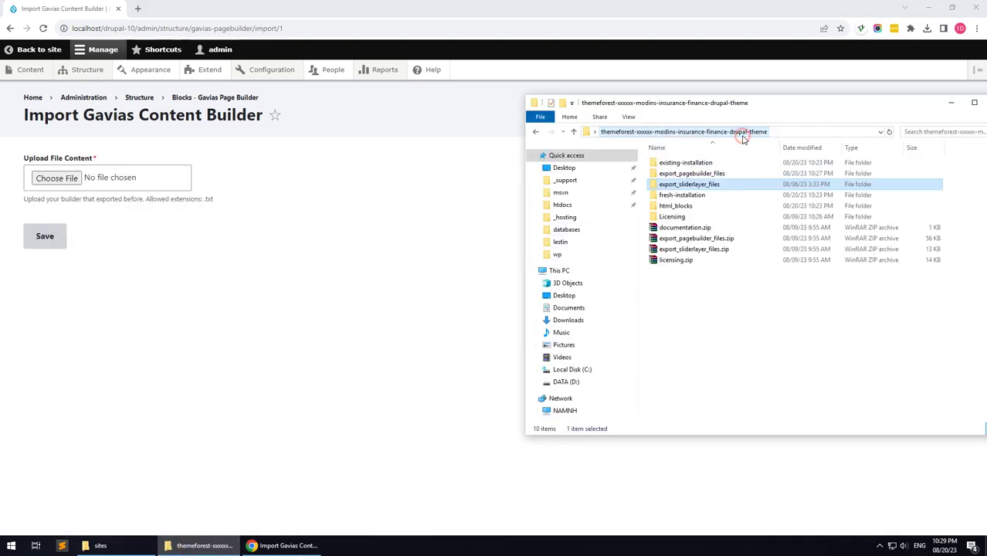
{"action": "double_click", "coordinate": [683, 174]}
{"action": "double_click", "coordinate": [691, 163]}
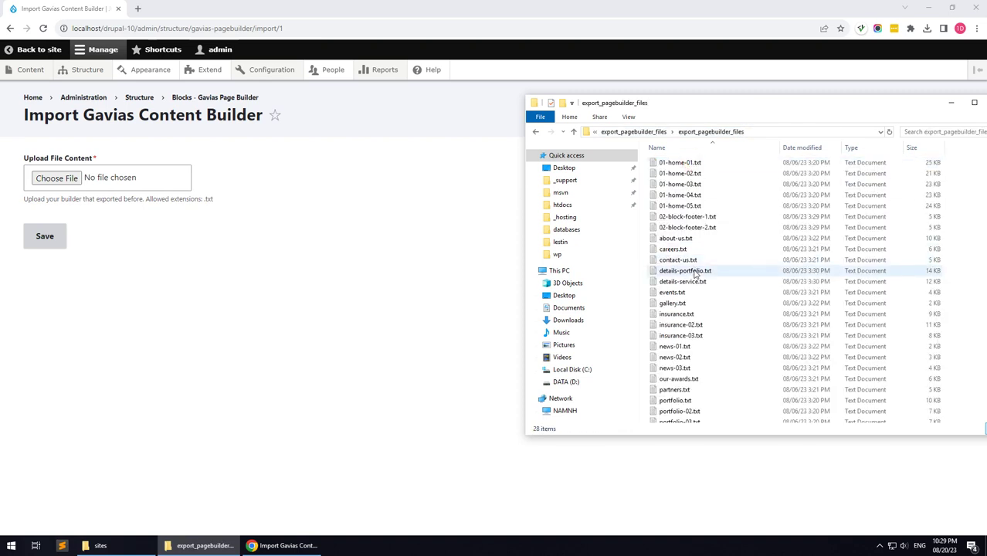
{"action": "left_click_drag", "start_coordinate": [684, 227], "coordinate": [65, 179]}
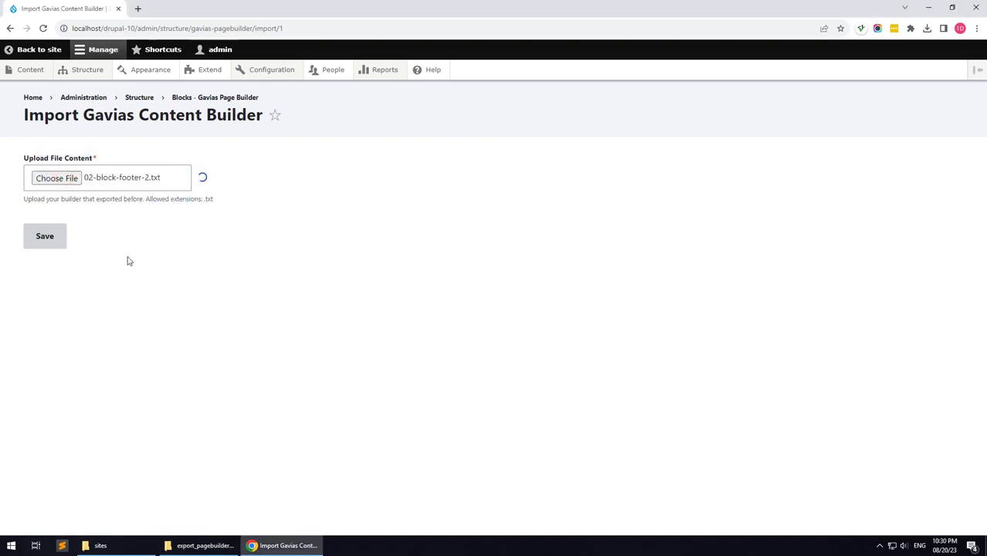
{"action": "left_click", "coordinate": [46, 230]}
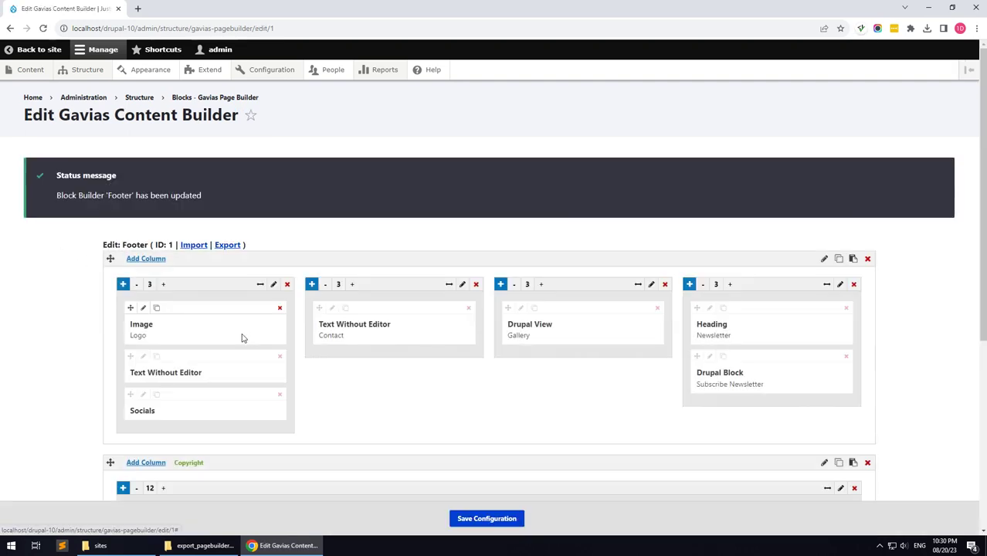
{"action": "left_click", "coordinate": [822, 259]}
{"action": "scroll", "coordinate": [529, 387], "scroll_direction": "down", "scroll_amount": 2}
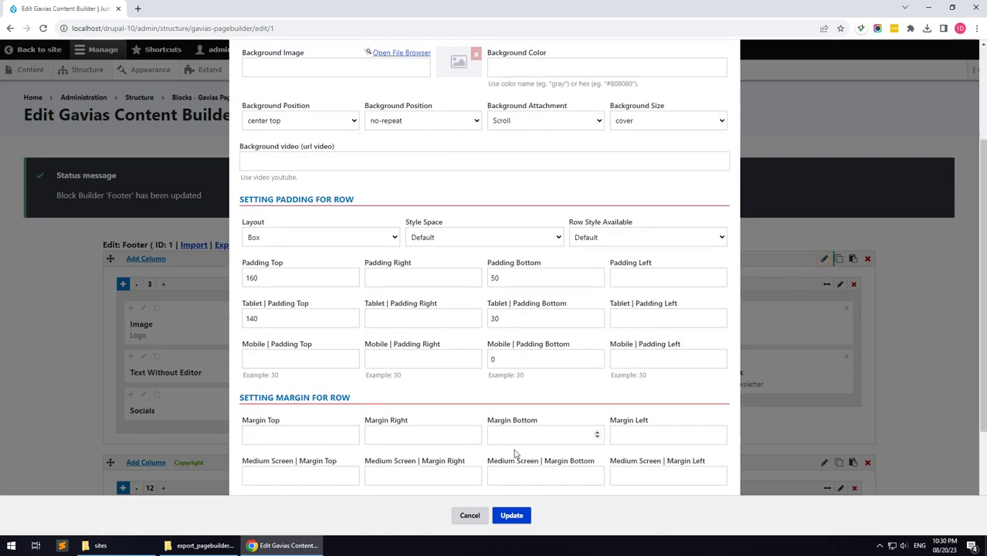
{"action": "left_click", "coordinate": [470, 517]}
Step: Place the "Gavias Content Builder - Footer" block in the Footer region of the Modins Subtheme, save it and go back to the site
{"action": "mouse_move", "coordinate": [97, 78]}
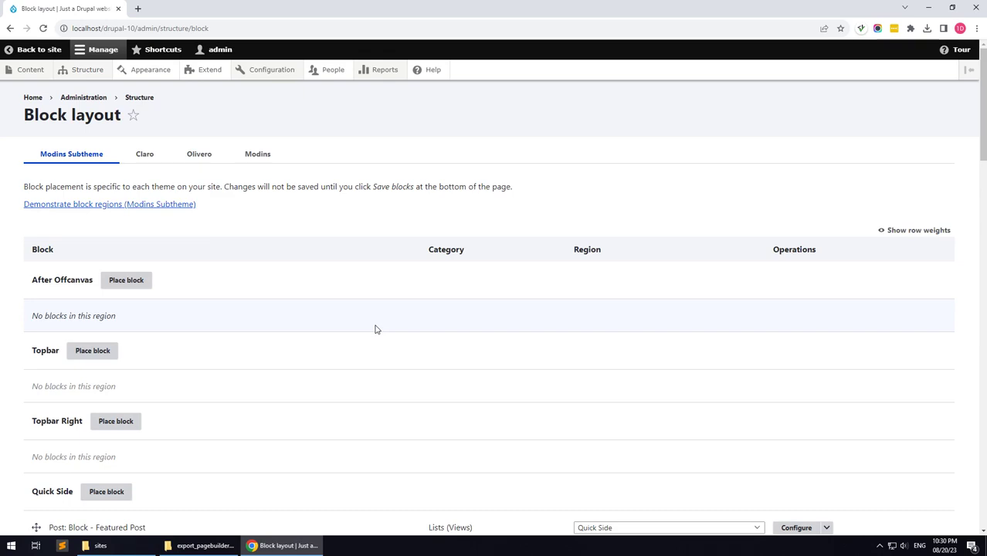
{"action": "scroll", "coordinate": [375, 329], "scroll_direction": "down", "scroll_amount": 20}
{"action": "scroll", "coordinate": [370, 338], "scroll_direction": "down", "scroll_amount": 3}
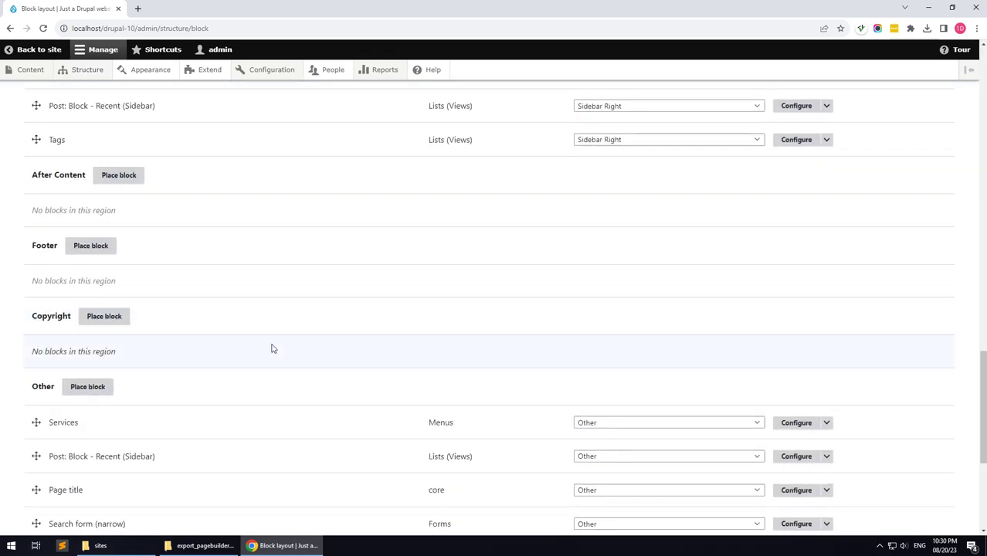
{"action": "scroll", "coordinate": [247, 352], "scroll_direction": "up", "scroll_amount": 2}
{"action": "scroll", "coordinate": [85, 309], "scroll_direction": "up", "scroll_amount": 2}
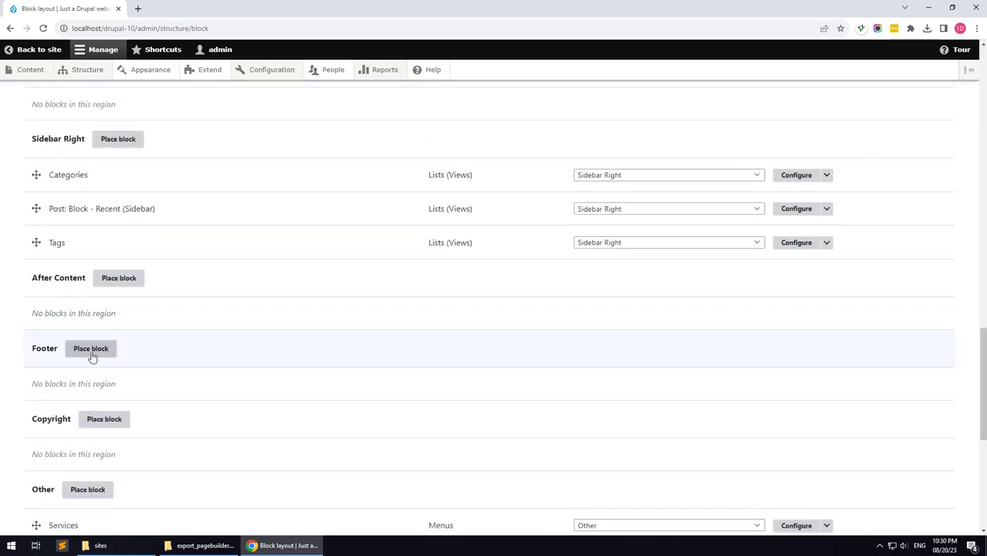
{"action": "left_click", "coordinate": [91, 349]}
{"action": "left_click", "coordinate": [395, 180]}
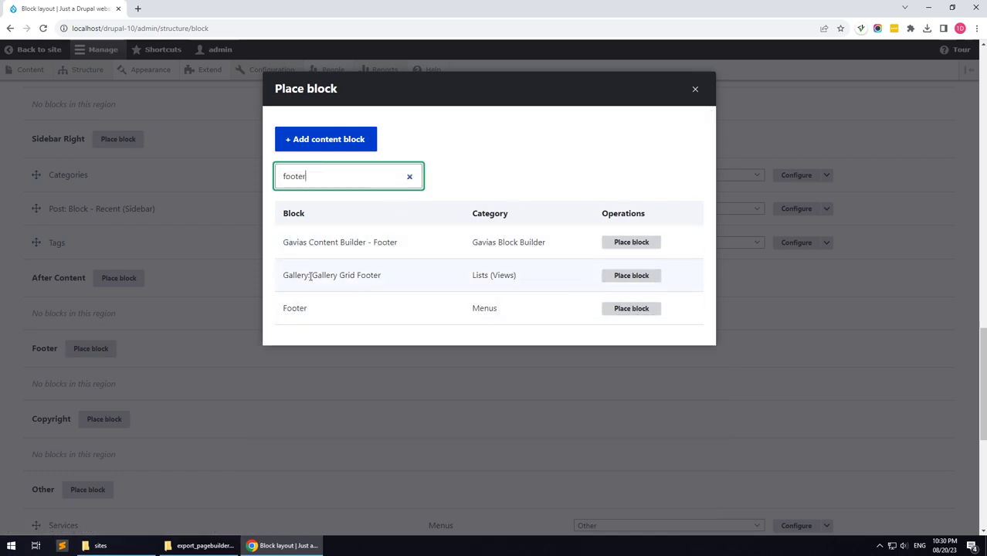
{"action": "left_click_drag", "start_coordinate": [287, 242], "coordinate": [327, 242]}
{"action": "left_click", "coordinate": [630, 243]}
{"action": "left_click", "coordinate": [280, 230]}
{"action": "left_click", "coordinate": [693, 482]}
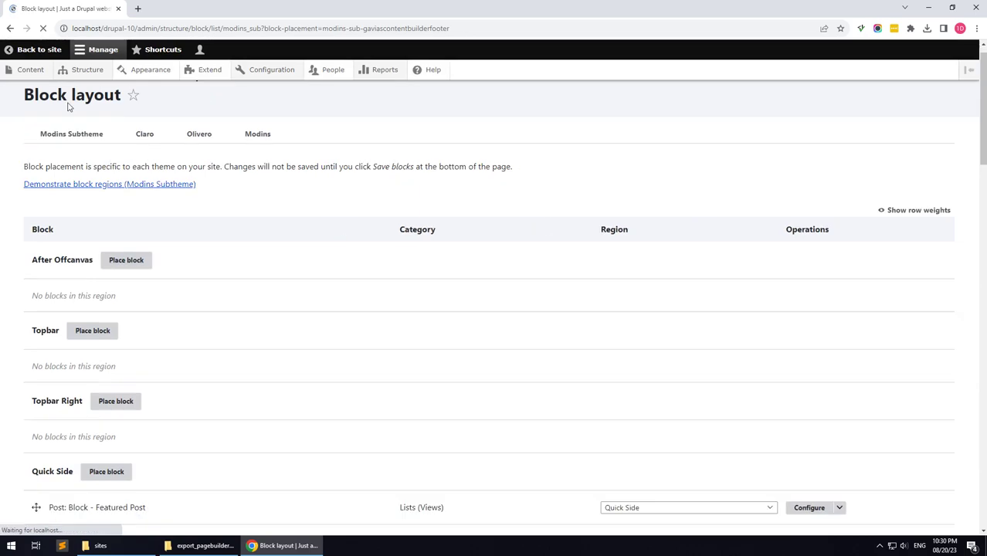
{"action": "left_click", "coordinate": [51, 50]}
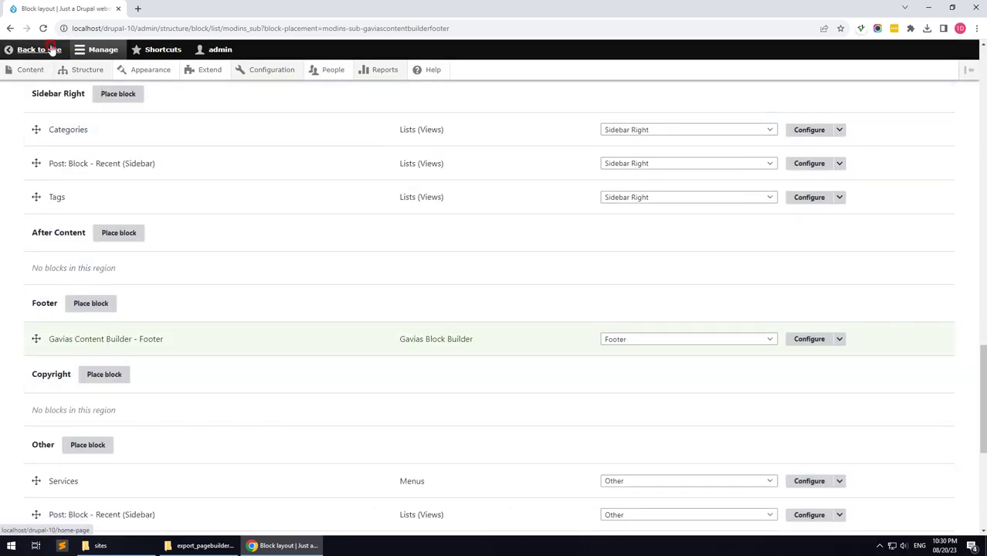